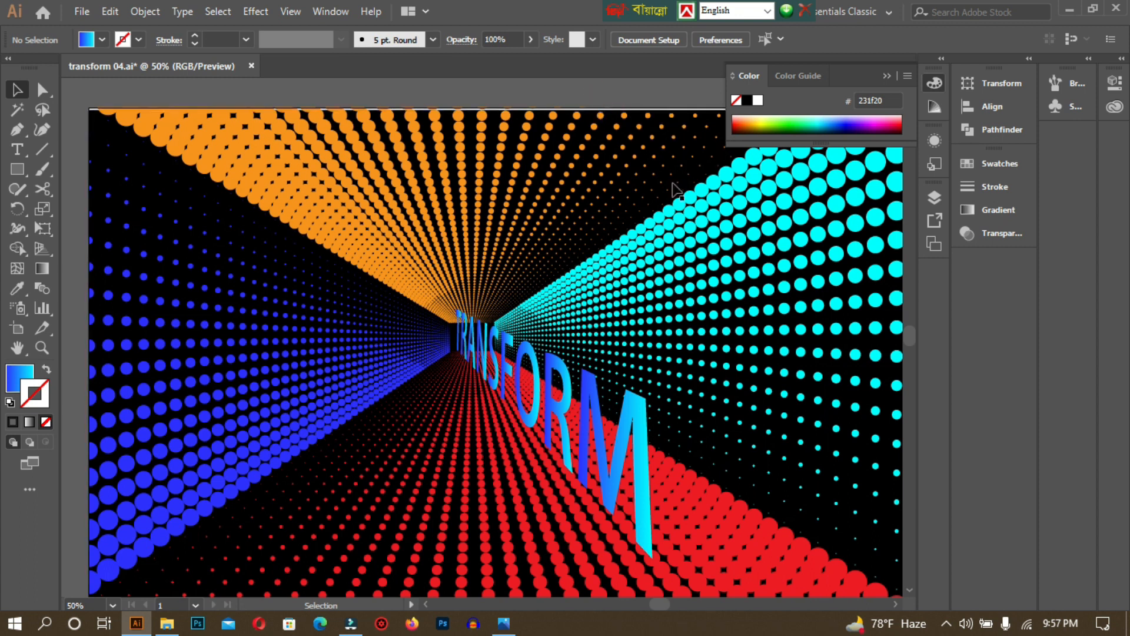
Bring up the dotted spiral reference image PMRURbW Ue-01.jpg in Windows Photos.
{"action": "left_click", "coordinate": [505, 622]}
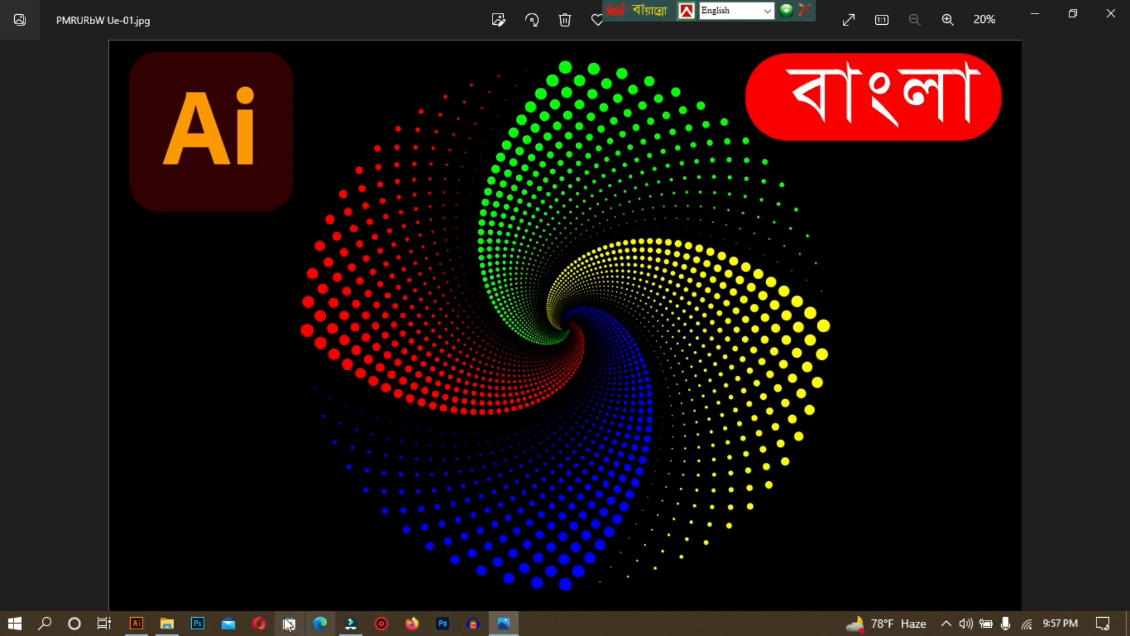
Switch back to the transform 04.ai tunnel artwork in Illustrator.
{"action": "left_click", "coordinate": [136, 624]}
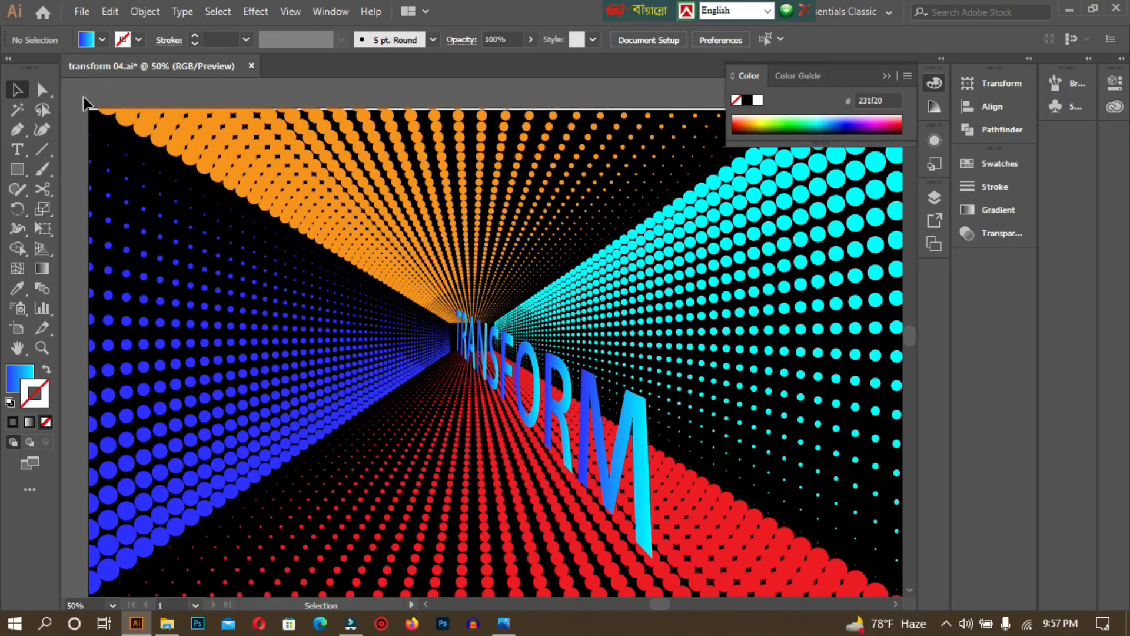
Delete all the tunnel artwork so the artboard is blank.
{"action": "left_click_drag", "start_coordinate": [73, 97], "coordinate": [923, 592]}
{"action": "key", "text": "Delete"}
{"action": "left_click_drag", "start_coordinate": [593, 236], "coordinate": [647, 299]}
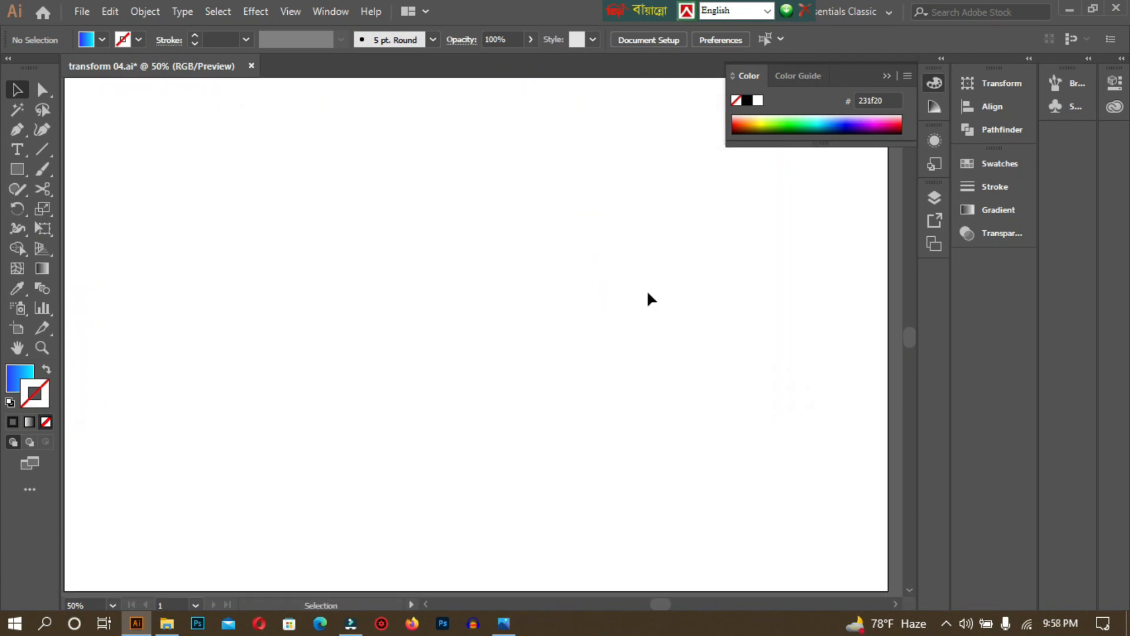
Reset to a black stroke with no fill, and toggle Smart Guides.
{"action": "left_click", "coordinate": [10, 402]}
{"action": "left_click", "coordinate": [17, 377]}
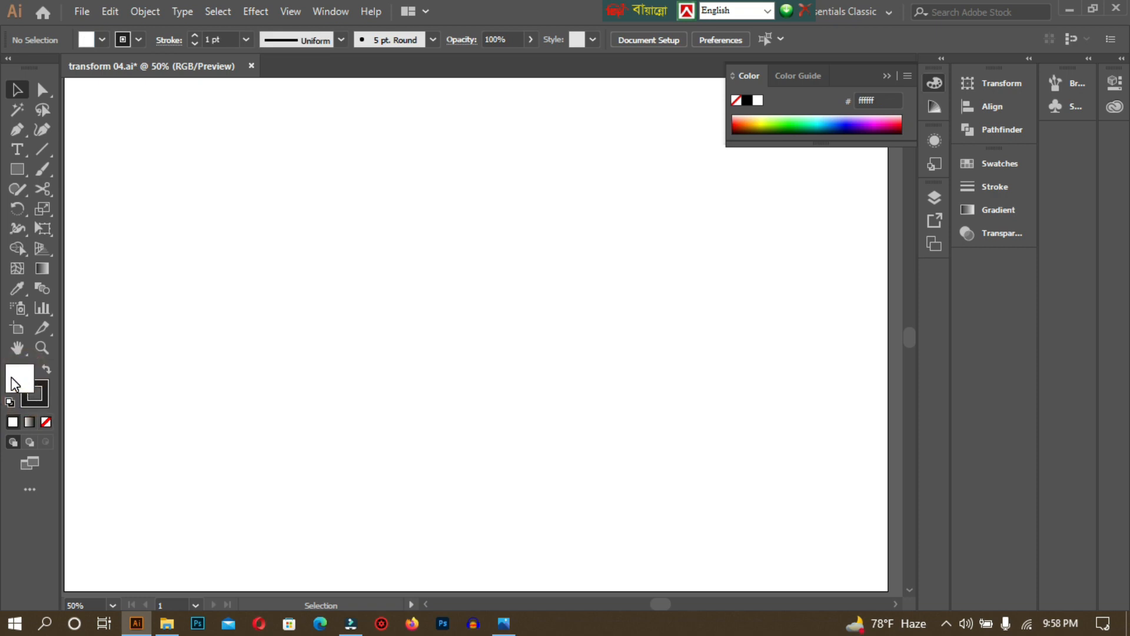
{"action": "left_click", "coordinate": [40, 388]}
{"action": "left_click", "coordinate": [46, 422]}
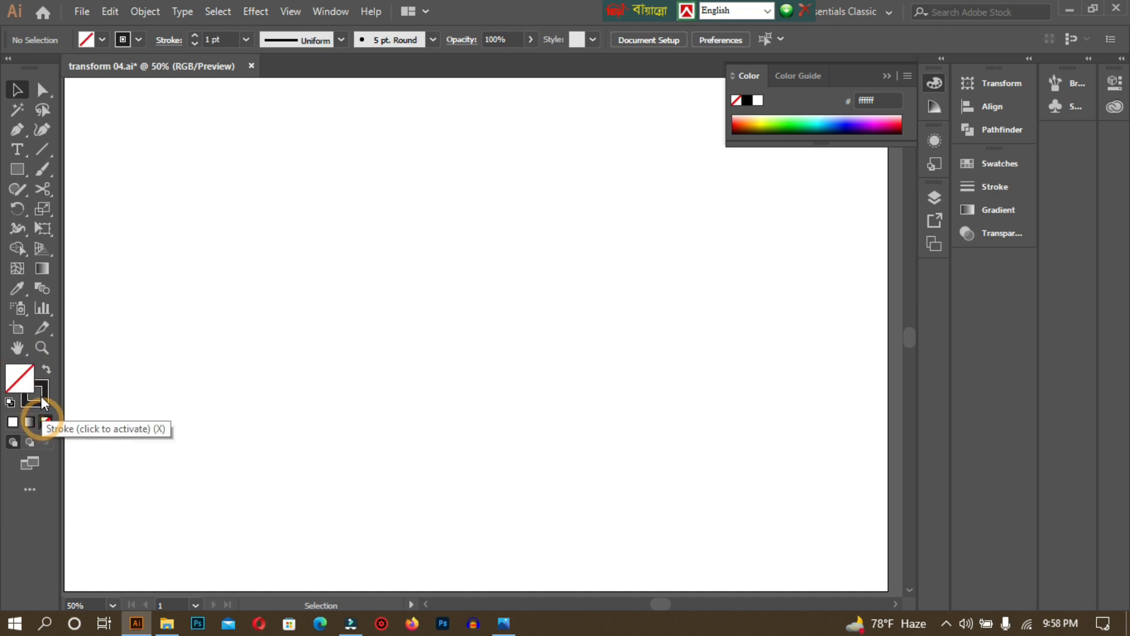
{"action": "left_click", "coordinate": [41, 391]}
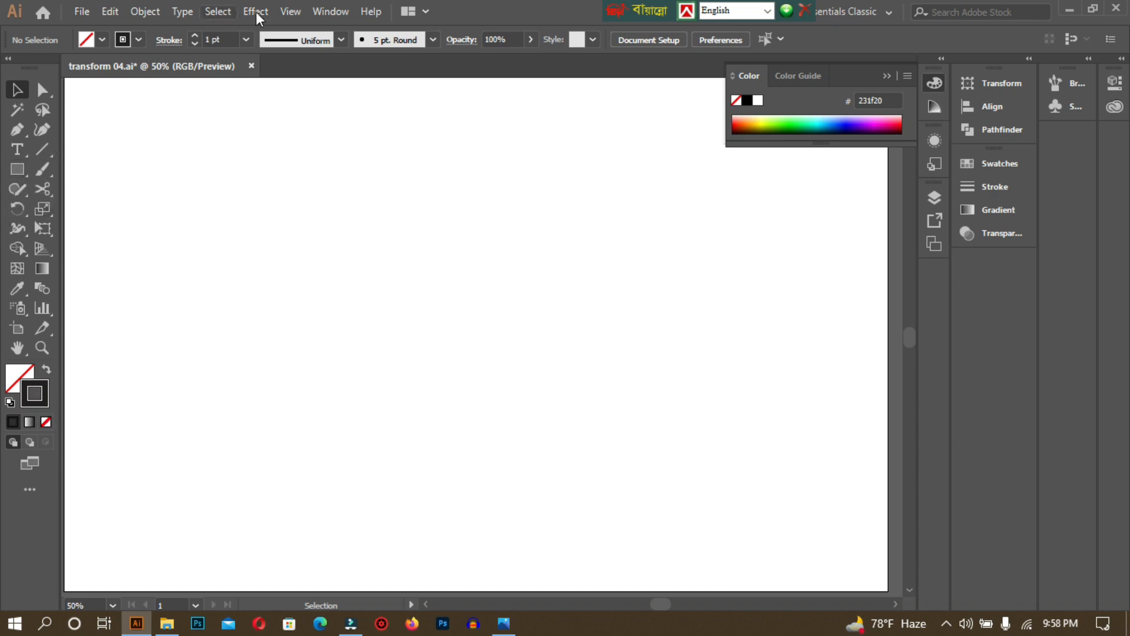
{"action": "left_click", "coordinate": [292, 12]}
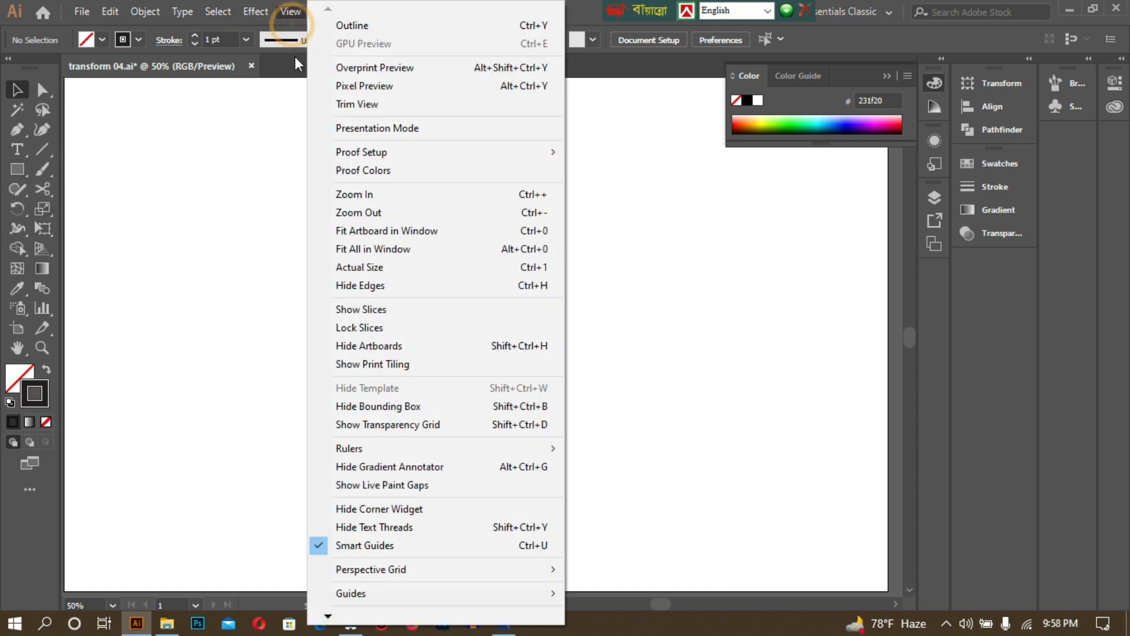
{"action": "left_click", "coordinate": [320, 551]}
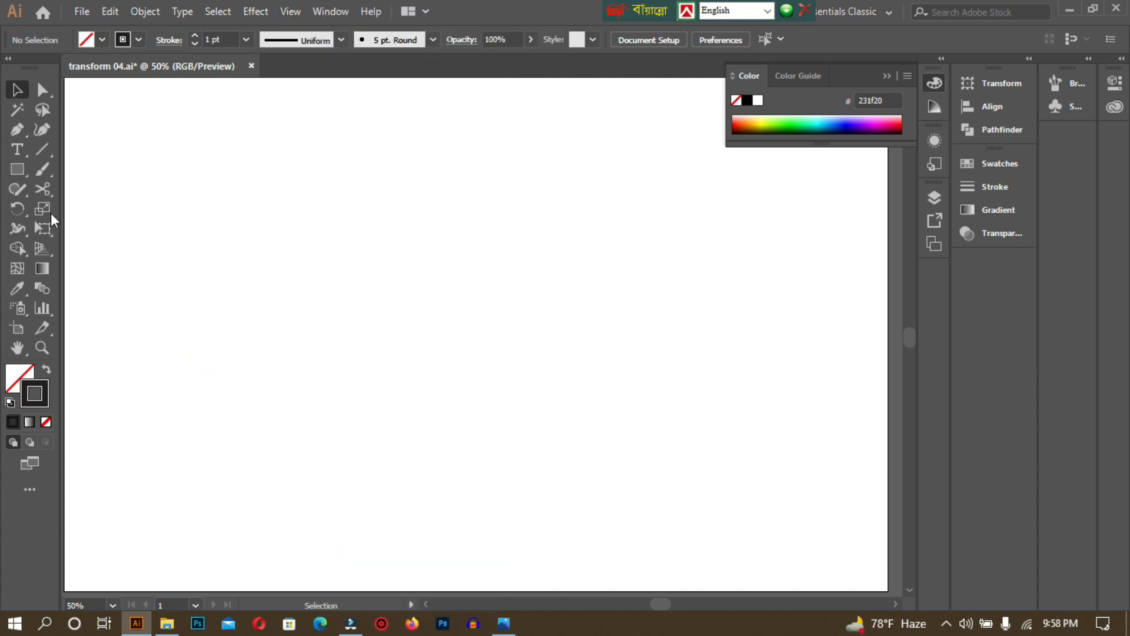
Draw a square centred on the artboard and raise its unfilled black stroke to 16 pt.
{"action": "left_click", "coordinate": [17, 171]}
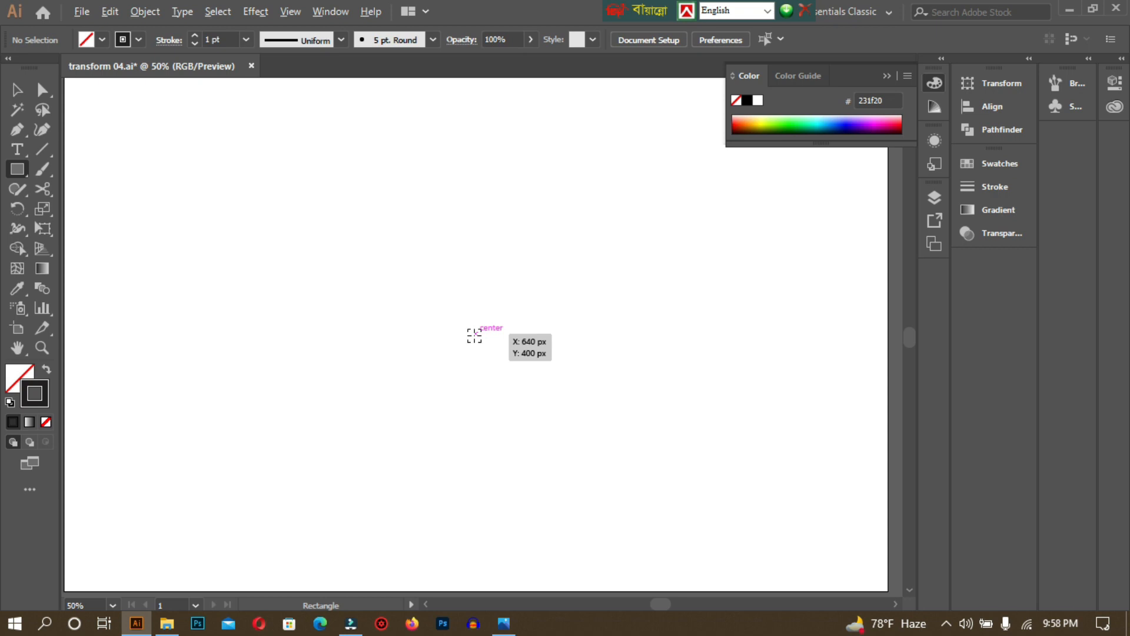
{"action": "left_click_drag", "start_coordinate": [474, 334], "coordinate": [592, 495]}
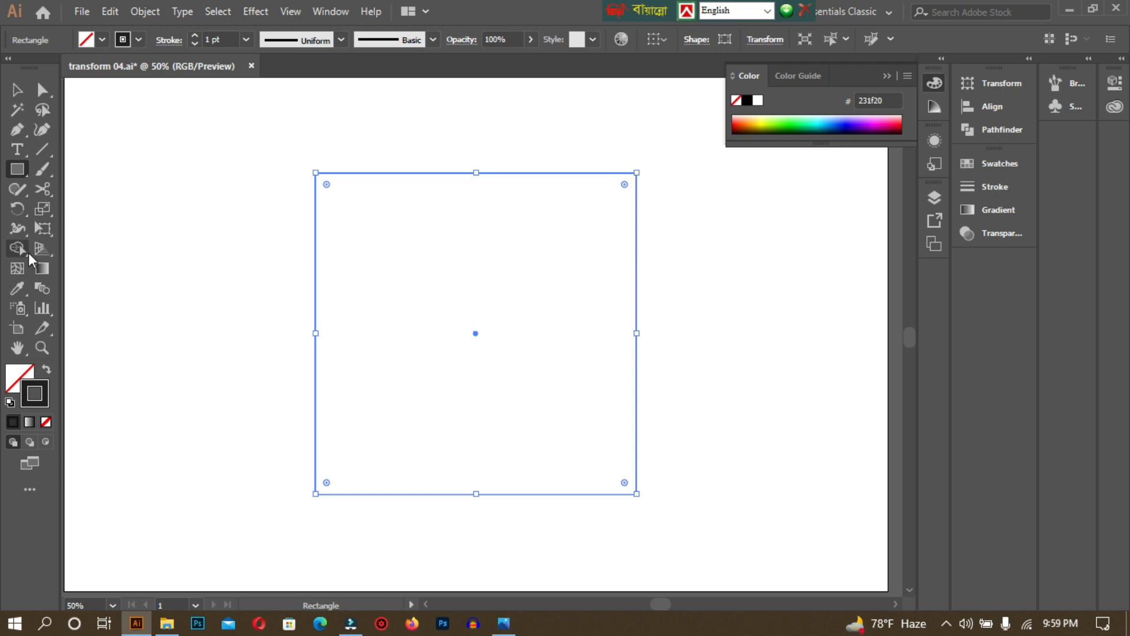
{"action": "left_click", "coordinate": [196, 34]}
{"action": "left_click", "coordinate": [196, 34]}
{"action": "left_click", "coordinate": [196, 34]}
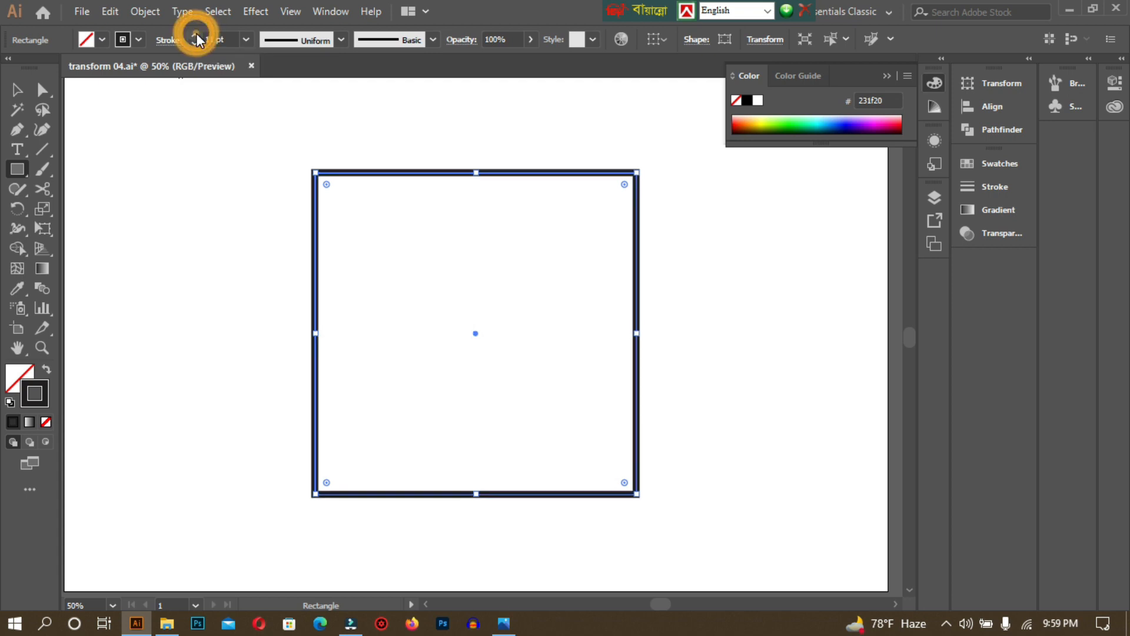
{"action": "left_click", "coordinate": [196, 34]}
{"action": "left_click", "coordinate": [196, 34]}
{"action": "left_click", "coordinate": [196, 34]}
{"action": "left_click", "coordinate": [196, 34]}
{"action": "left_click", "coordinate": [196, 34]}
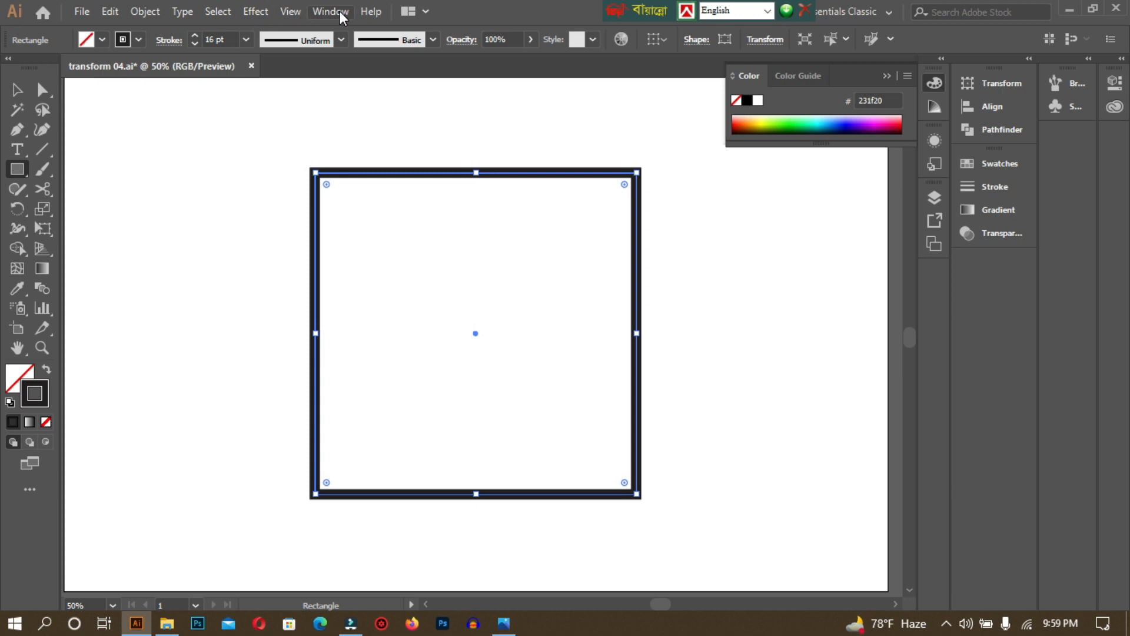
Make the square's stroke a dashed Round Cap line with 0 pt dash and 20 pt gap.
{"action": "left_click", "coordinate": [174, 41]}
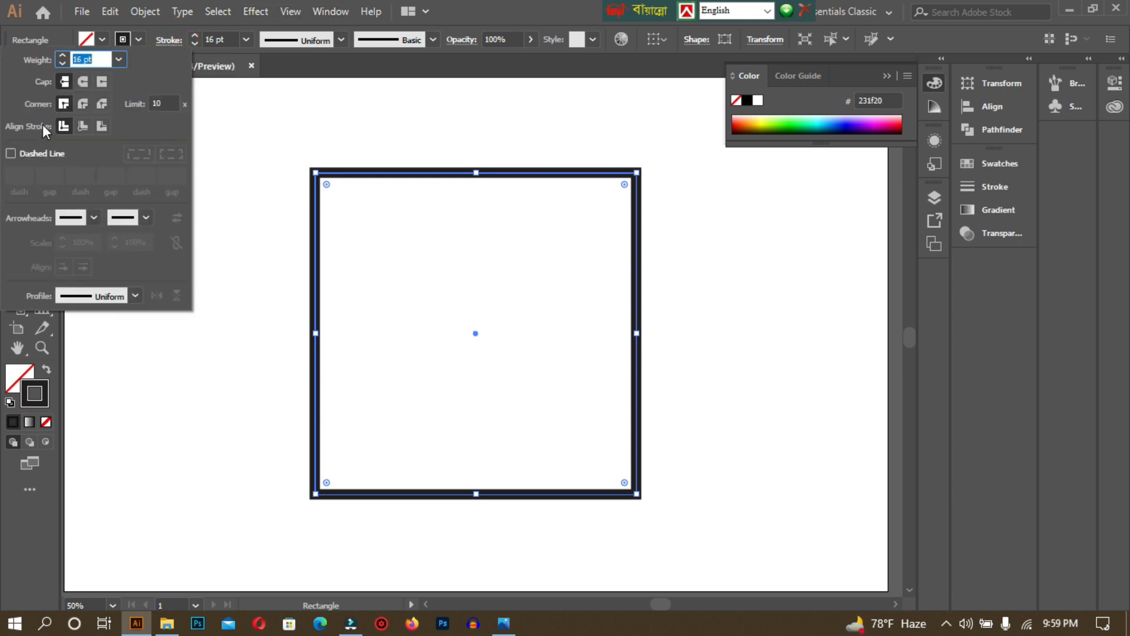
{"action": "left_click", "coordinate": [12, 154]}
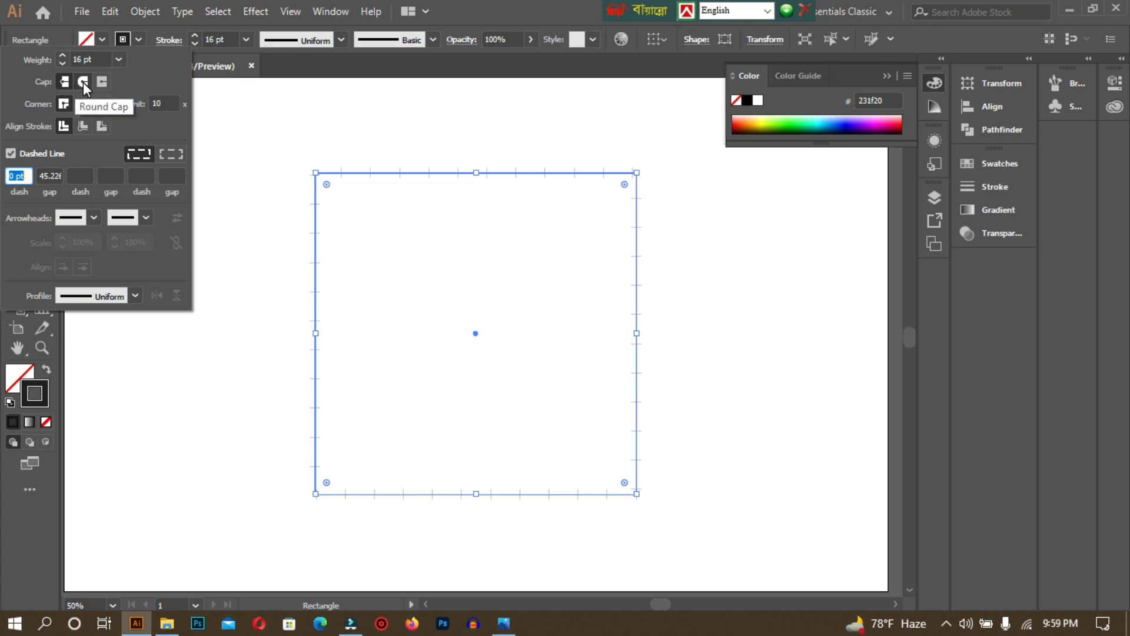
{"action": "left_click", "coordinate": [83, 82]}
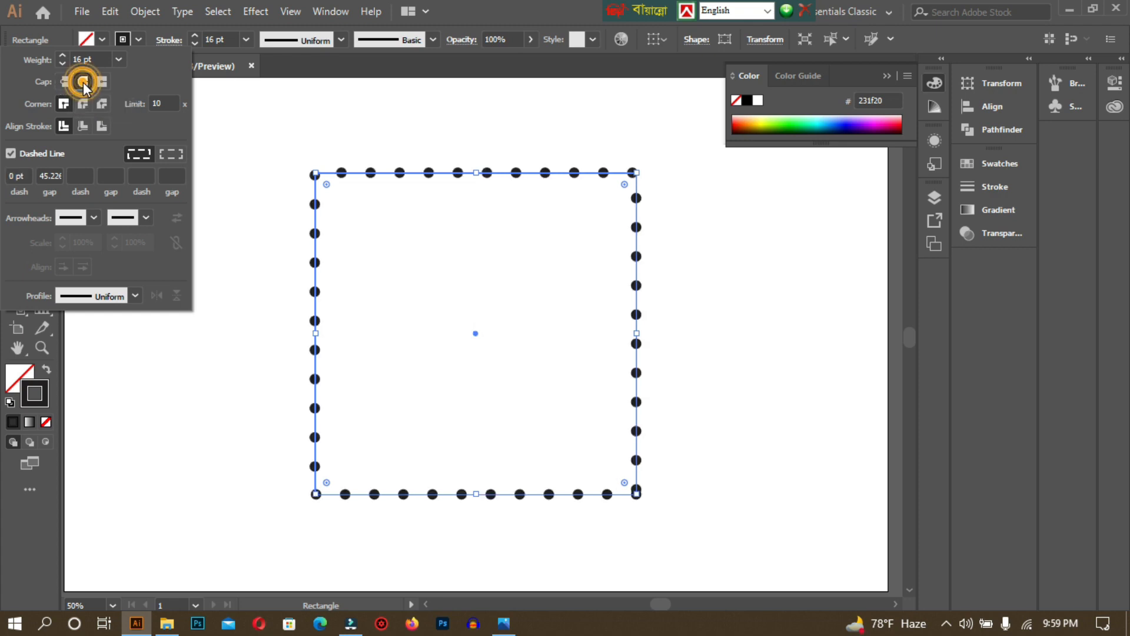
{"action": "left_click", "coordinate": [50, 172]}
{"action": "type", "text": "45"}
{"action": "key", "text": "Return"}
{"action": "key", "text": "Down"}
{"action": "key", "text": "Down"}
{"action": "key", "text": "Down"}
{"action": "key", "text": "Down"}
{"action": "key", "text": "Down"}
{"action": "key", "text": "Down"}
{"action": "key", "text": "Down"}
{"action": "key", "text": "Down"}
{"action": "key", "text": "Down"}
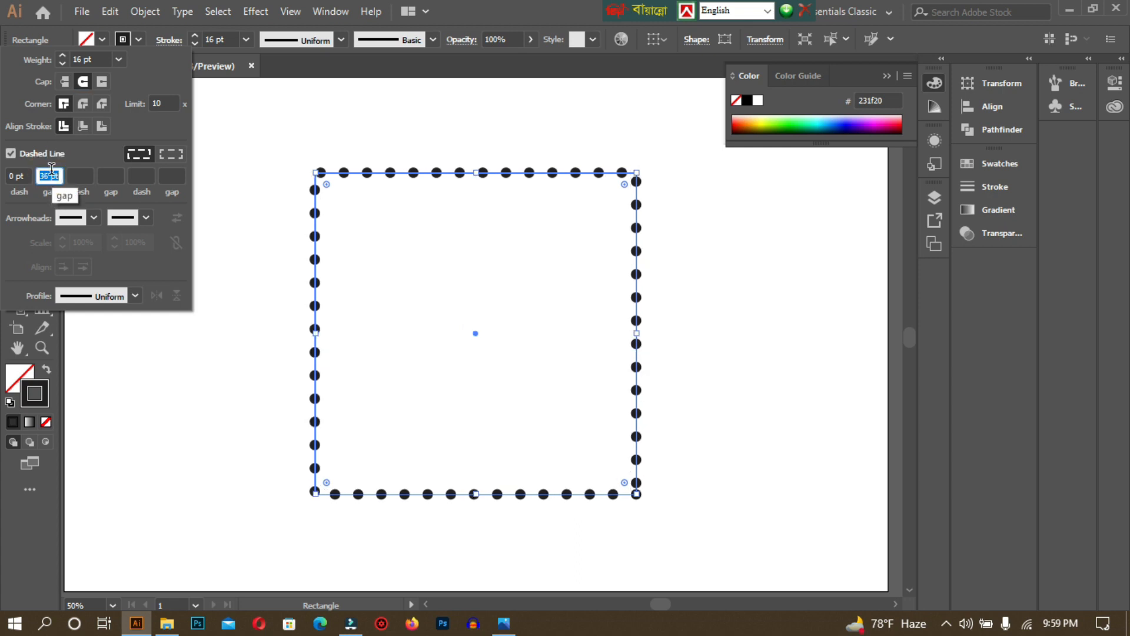
{"action": "key", "text": "Down"}
{"action": "key", "text": "Down"}
{"action": "key", "text": "Down"}
{"action": "key", "text": "Down"}
{"action": "key", "text": "Down"}
{"action": "key", "text": "Down"}
{"action": "key", "text": "Down"}
{"action": "key", "text": "Down"}
{"action": "key", "text": "Down"}
{"action": "key", "text": "Down"}
{"action": "key", "text": "Down"}
{"action": "key", "text": "Down"}
{"action": "key", "text": "Down"}
{"action": "key", "text": "Down"}
{"action": "key", "text": "Down"}
{"action": "key", "text": "Down"}
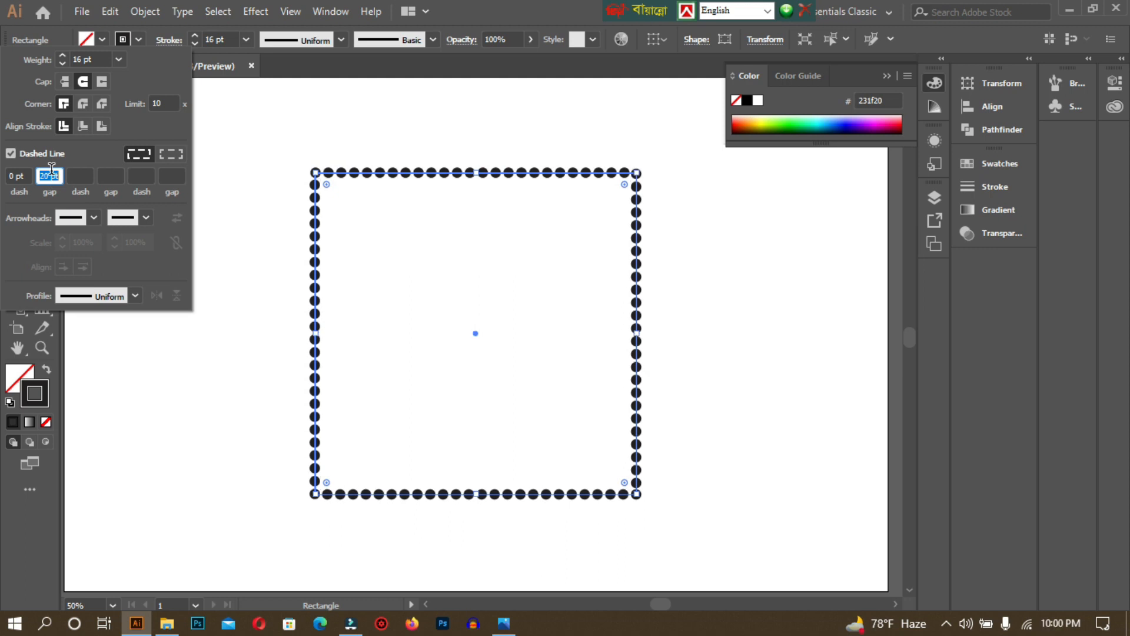
{"action": "left_click", "coordinate": [230, 102]}
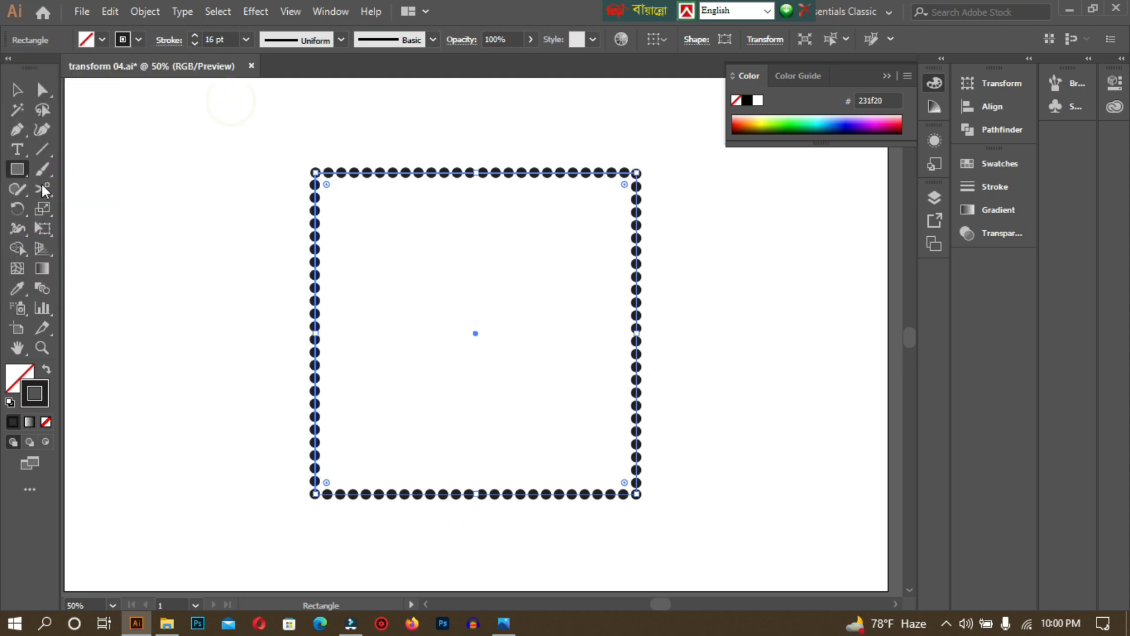
Pick the Scissors tool and zoom the dotted square to 50%.
{"action": "left_click", "coordinate": [16, 89]}
{"action": "left_click", "coordinate": [189, 133]}
{"action": "left_click_drag", "start_coordinate": [252, 117], "coordinate": [699, 530]}
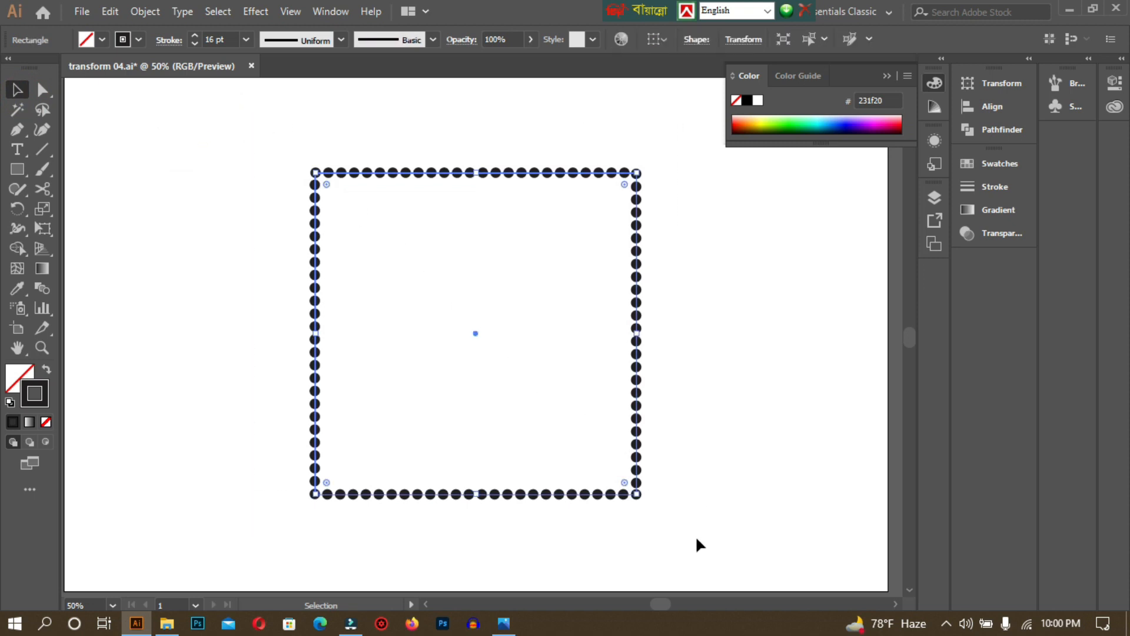
{"action": "left_click_drag", "start_coordinate": [47, 189], "coordinate": [82, 190]}
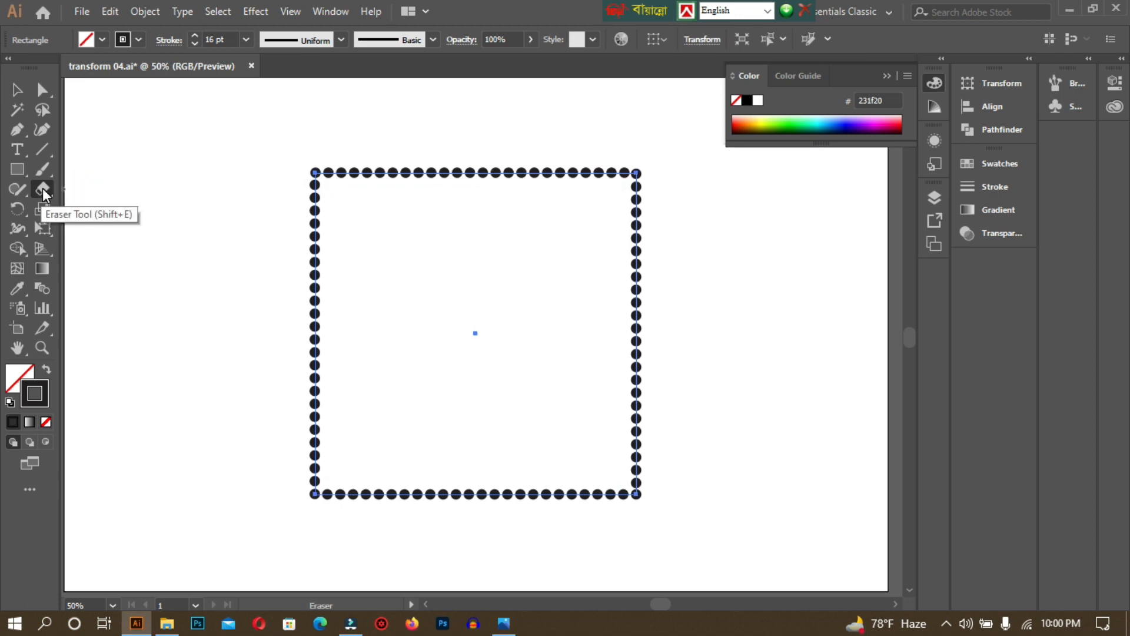
{"action": "left_click", "coordinate": [43, 188]}
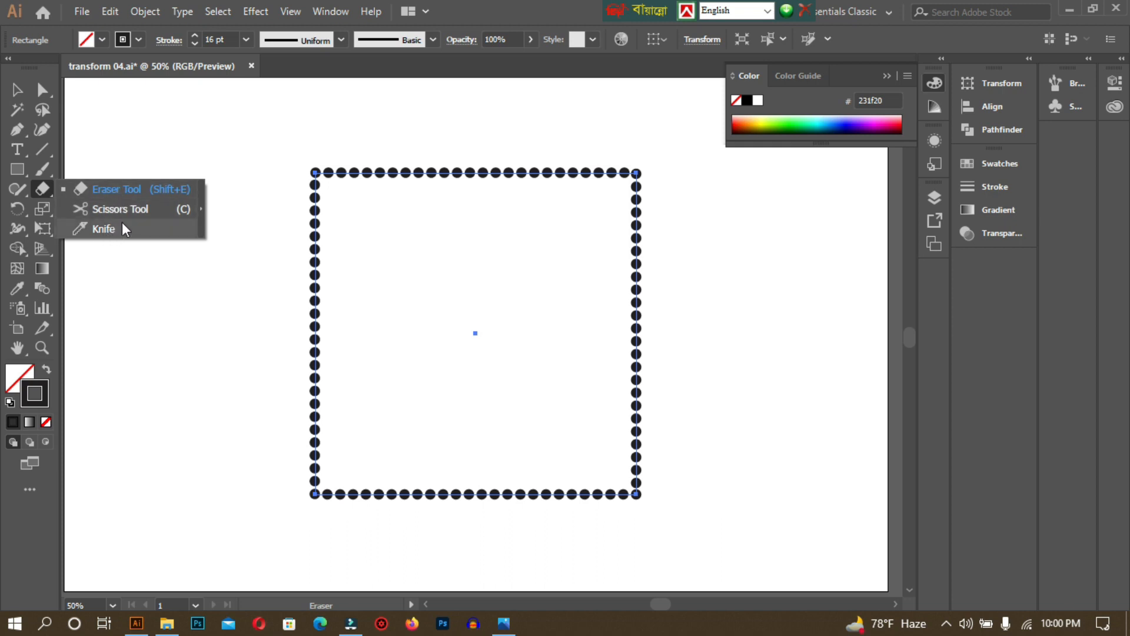
{"action": "left_click", "coordinate": [111, 207]}
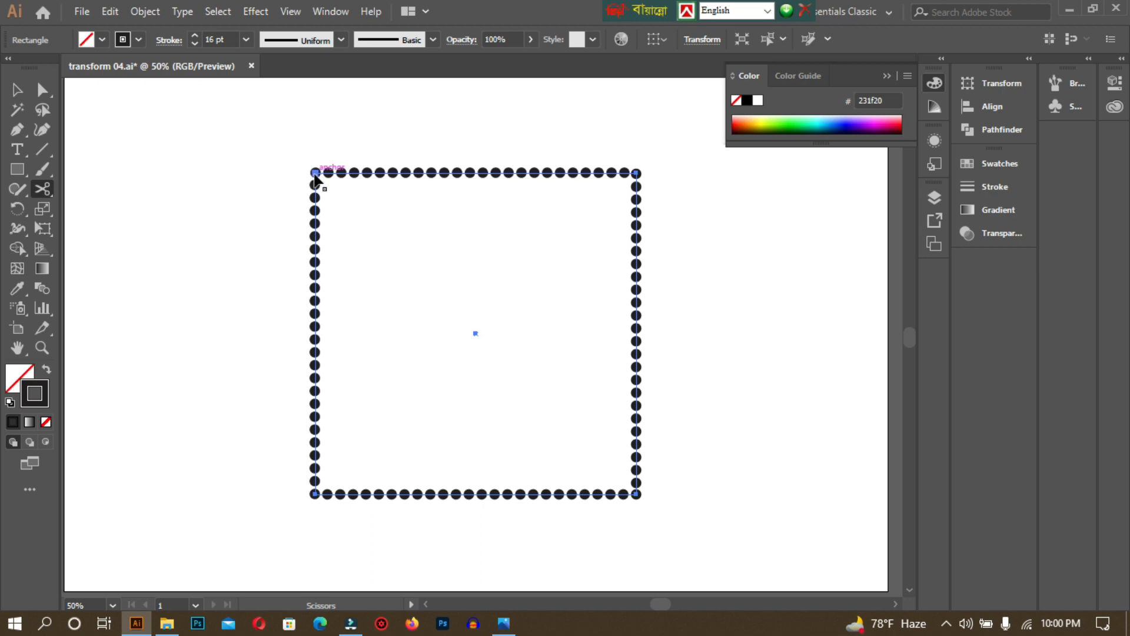
{"action": "key", "text": "ctrl+plus"}
{"action": "key", "text": "ctrl+plus"}
{"action": "key", "text": "ctrl+plus"}
{"action": "left_click_drag", "start_coordinate": [314, 176], "coordinate": [620, 525]}
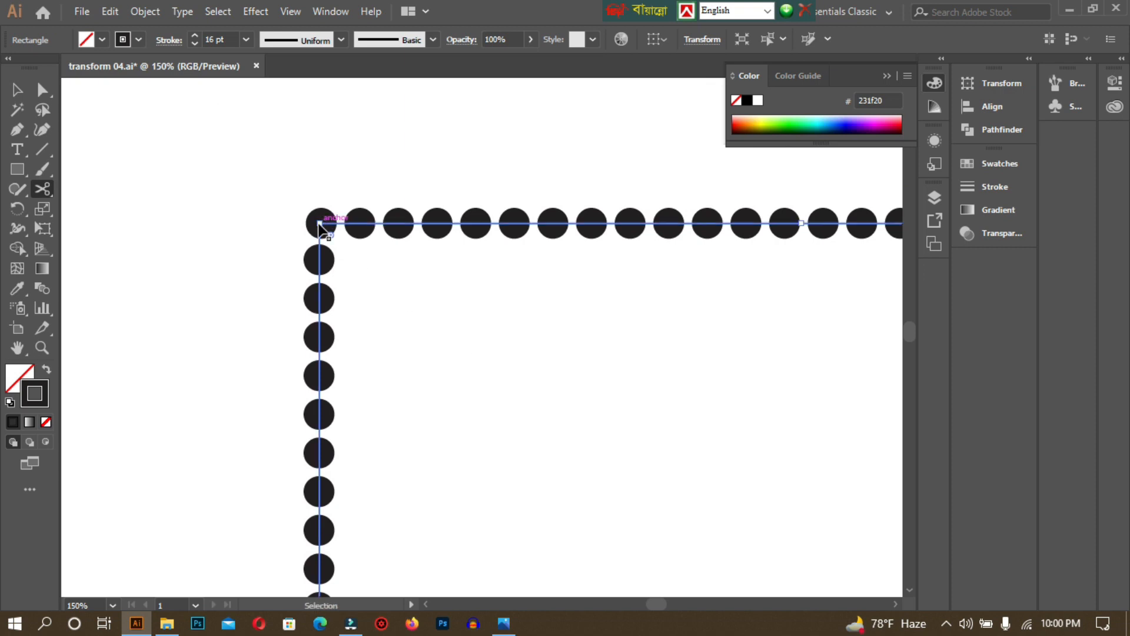
{"action": "key", "text": "ctrl+minus"}
{"action": "key", "text": "ctrl+minus"}
{"action": "key", "text": "ctrl+minus"}
{"action": "key", "text": "ctrl+minus"}
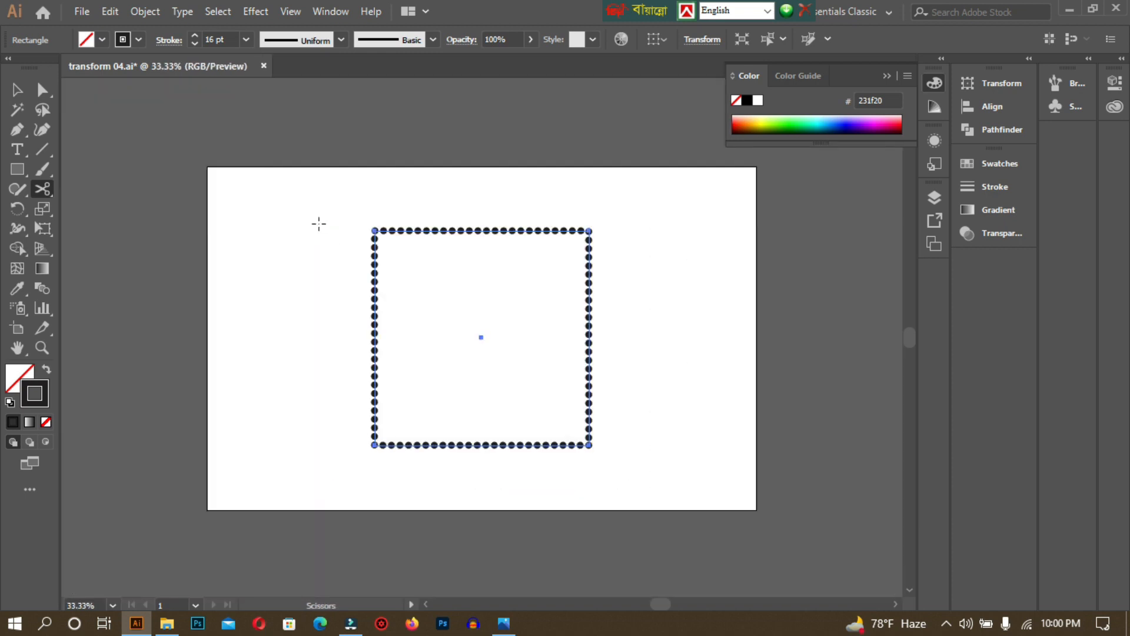
{"action": "left_click", "coordinate": [17, 90]}
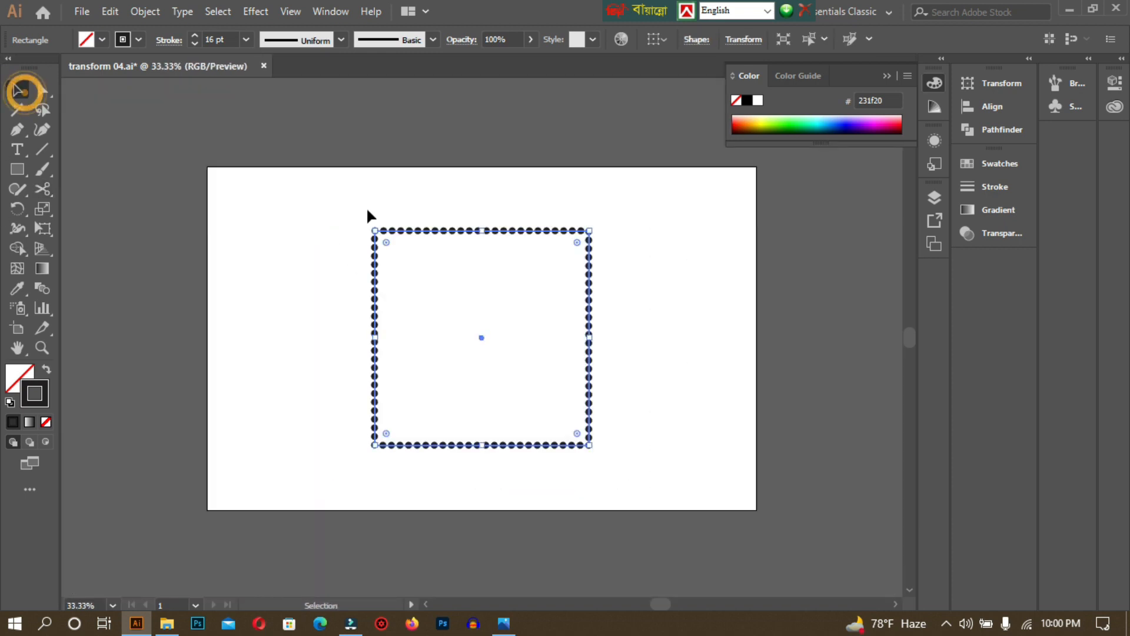
{"action": "left_click", "coordinate": [356, 223]}
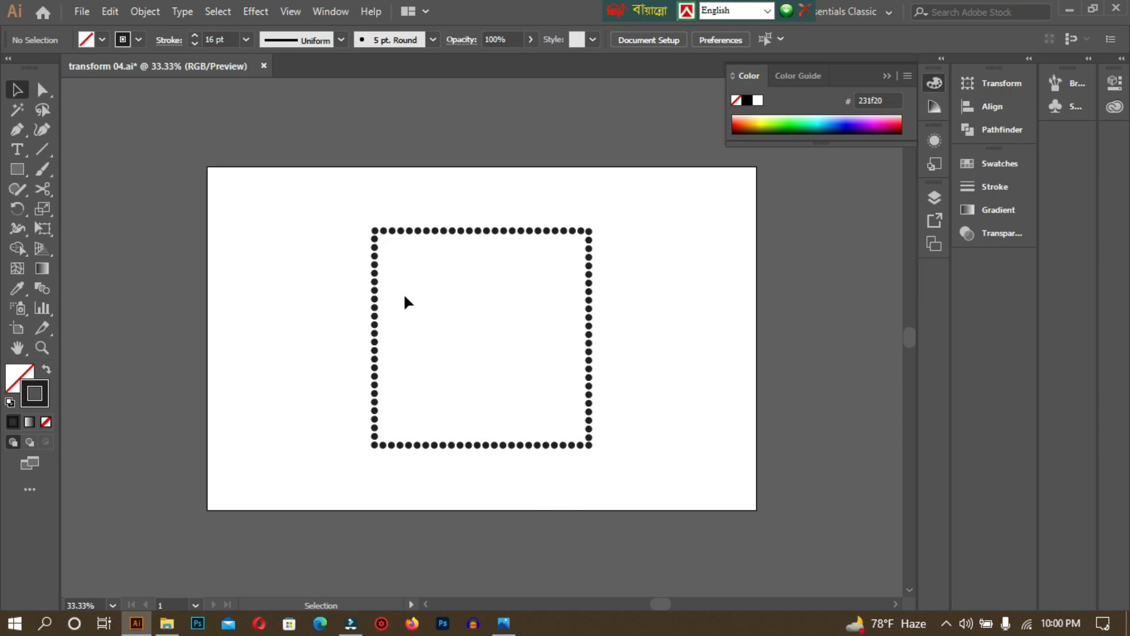
{"action": "key", "text": "ctrl+plus"}
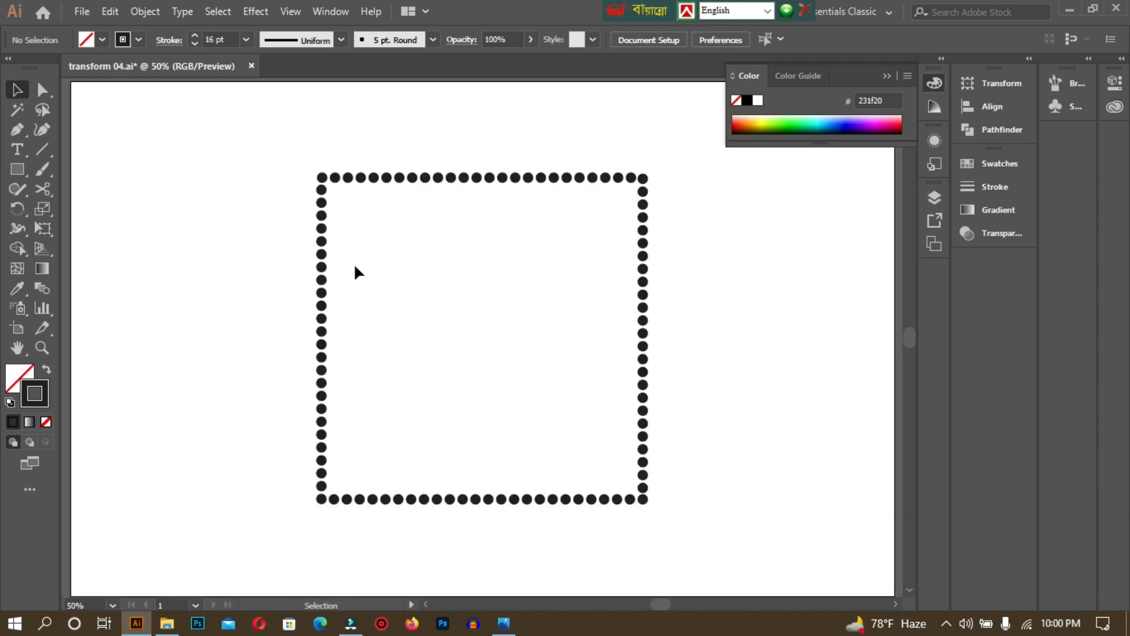
{"action": "left_click", "coordinate": [44, 190]}
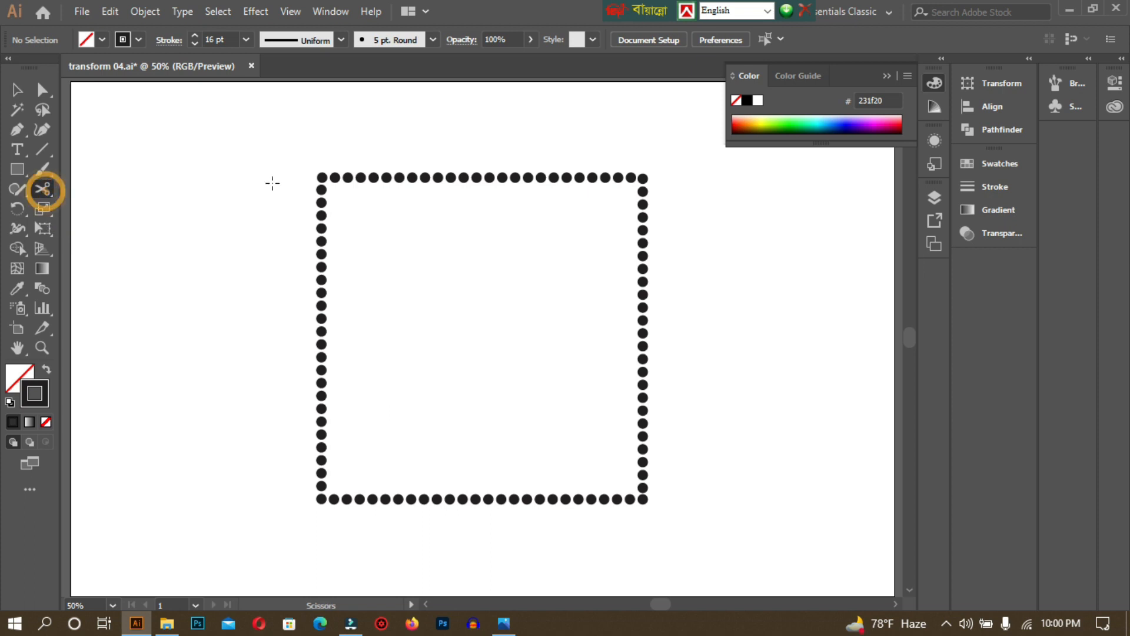
Cut the outline at the top-left, top-right, bottom-right and bottom-left corners.
{"action": "left_click", "coordinate": [321, 177]}
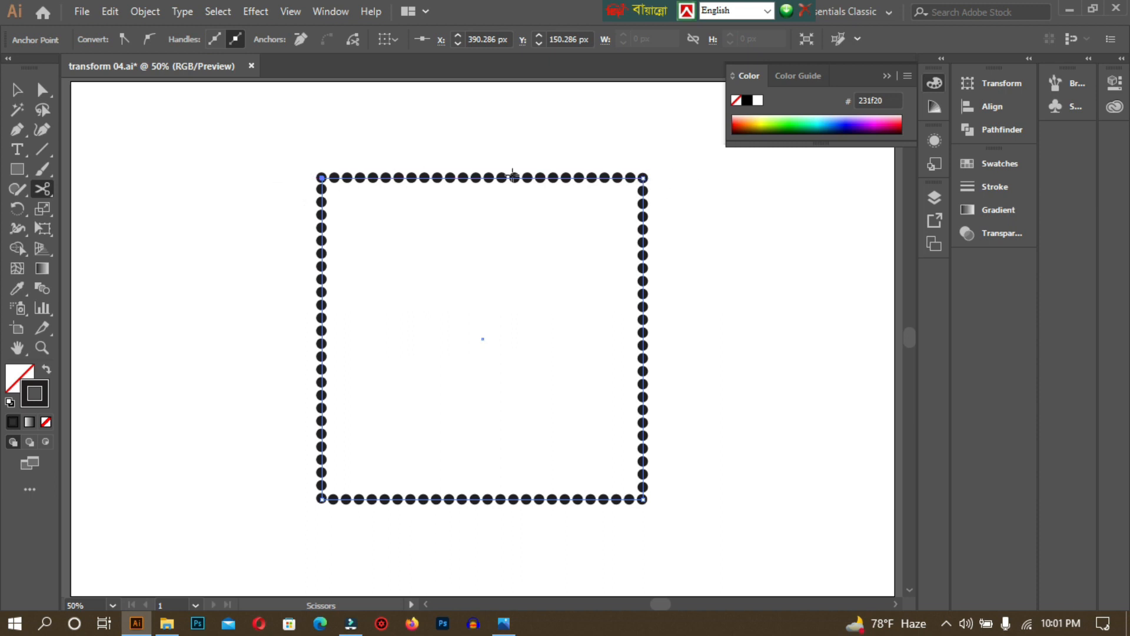
{"action": "left_click", "coordinate": [642, 177]}
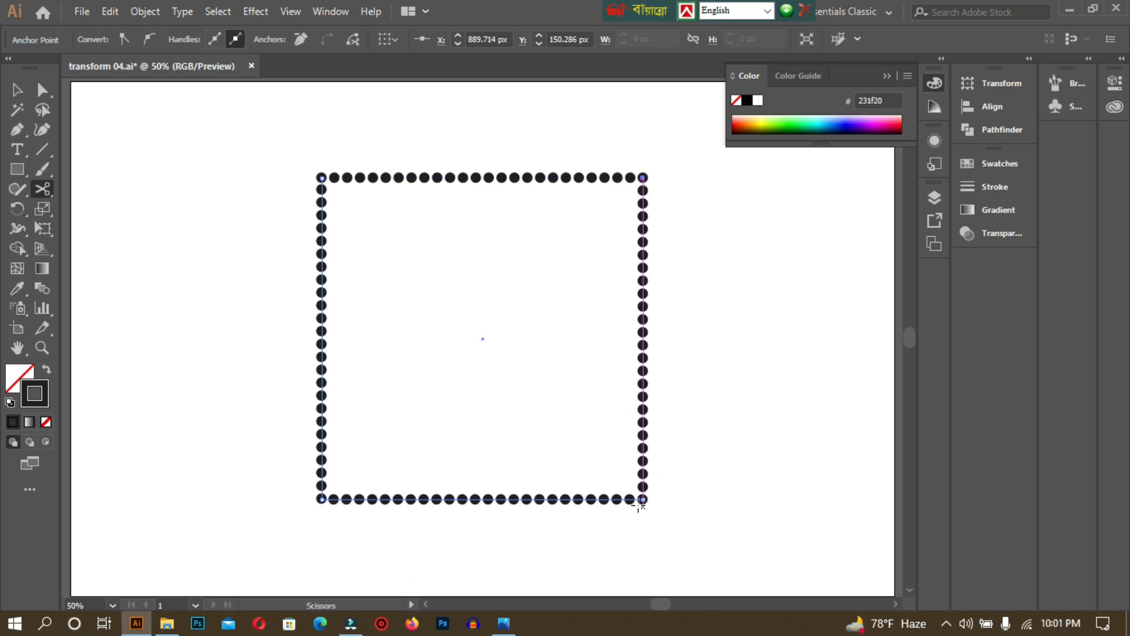
{"action": "left_click", "coordinate": [643, 499]}
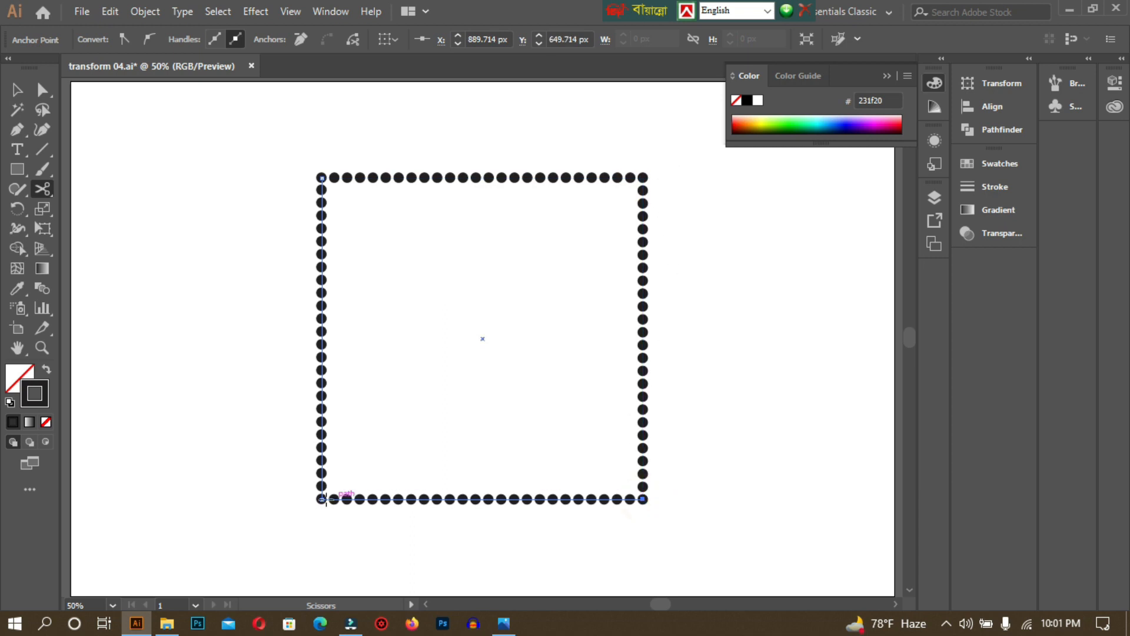
{"action": "left_click", "coordinate": [322, 499]}
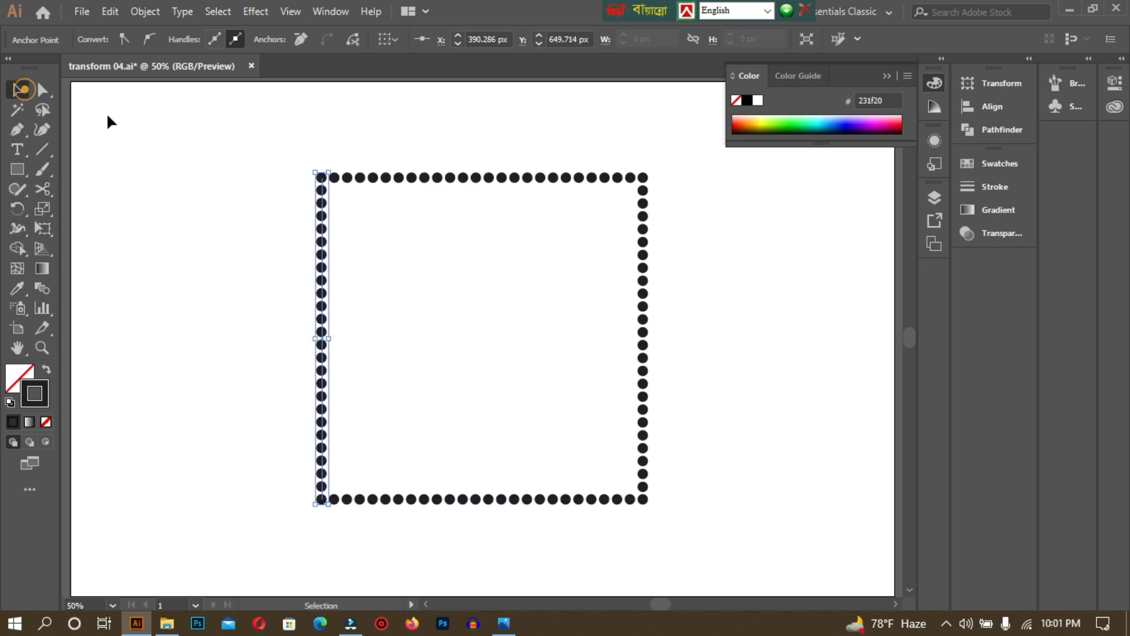
{"action": "left_click", "coordinate": [17, 90]}
{"action": "left_click", "coordinate": [308, 156]}
Drag the top, right and bottom sides to confirm they separated, then undo the moves.
{"action": "left_click_drag", "start_coordinate": [412, 177], "coordinate": [415, 146]}
{"action": "left_click", "coordinate": [638, 281]}
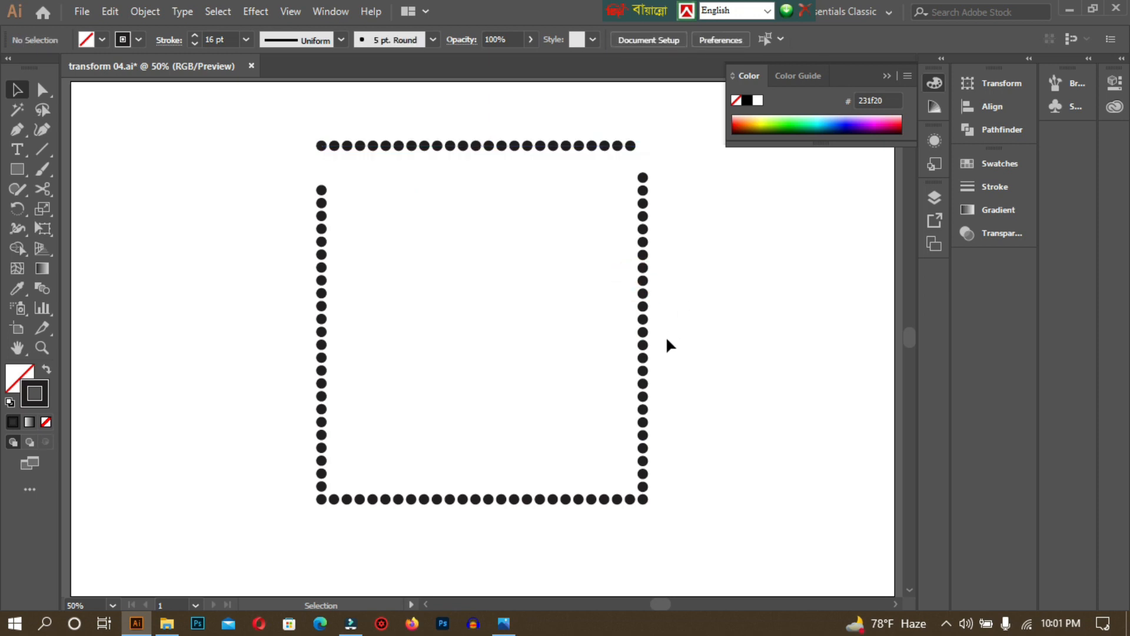
{"action": "left_click_drag", "start_coordinate": [644, 338], "coordinate": [718, 338]}
{"action": "left_click_drag", "start_coordinate": [538, 502], "coordinate": [572, 546]}
{"action": "key", "text": "ctrl+z"}
{"action": "key", "text": "ctrl+z"}
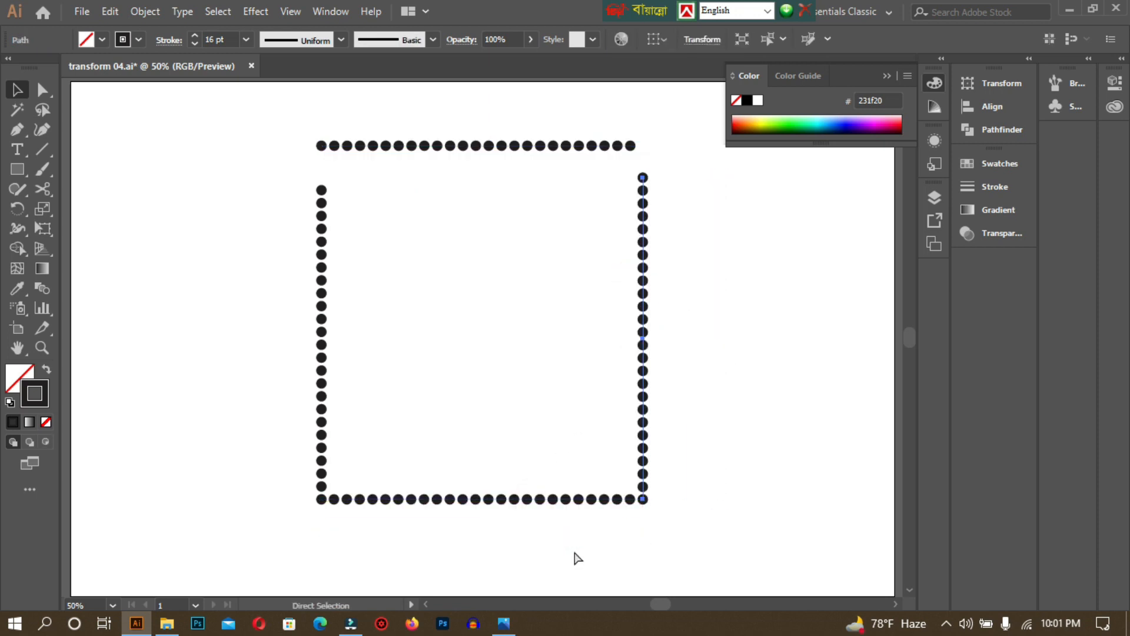
{"action": "key", "text": "ctrl+z"}
{"action": "left_click", "coordinate": [287, 142]}
Apply the tapering Width Profile 4 to all four dotted sides.
{"action": "left_click_drag", "start_coordinate": [259, 125], "coordinate": [701, 532]}
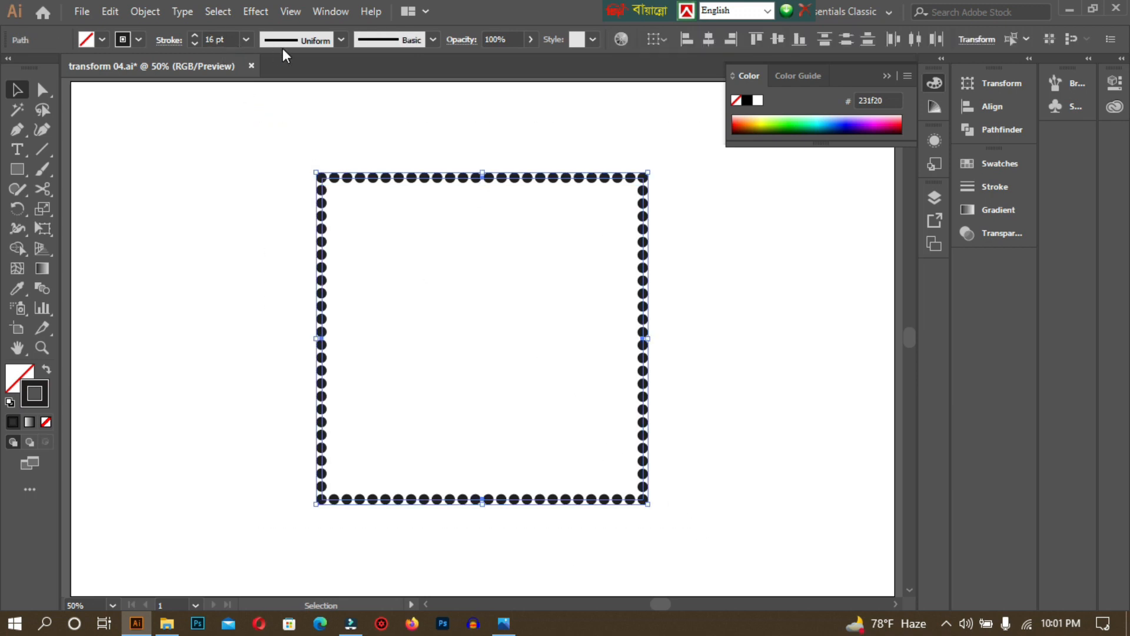
{"action": "left_click", "coordinate": [308, 40]}
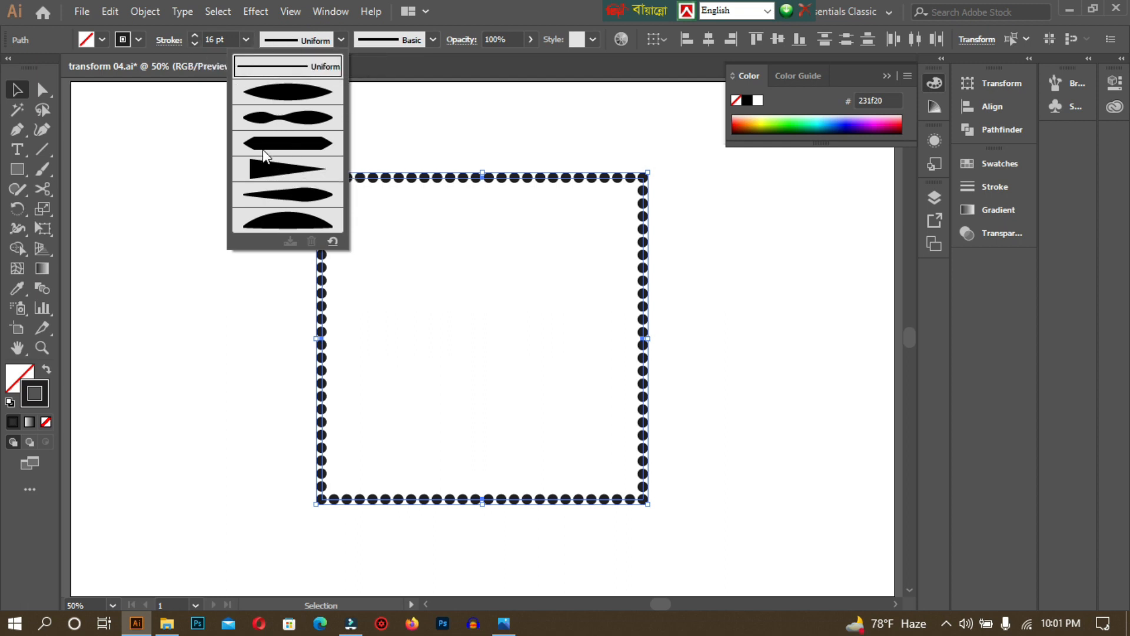
{"action": "left_click", "coordinate": [280, 167]}
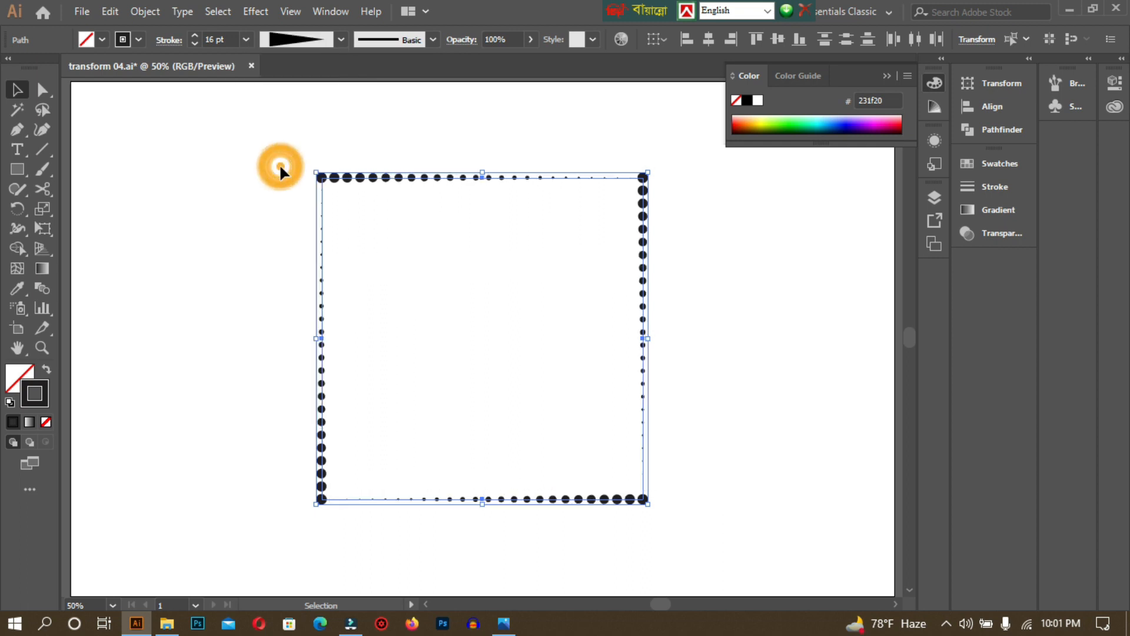
{"action": "left_click", "coordinate": [278, 105]}
{"action": "left_click_drag", "start_coordinate": [283, 121], "coordinate": [207, 280]}
{"action": "left_click", "coordinate": [207, 280]}
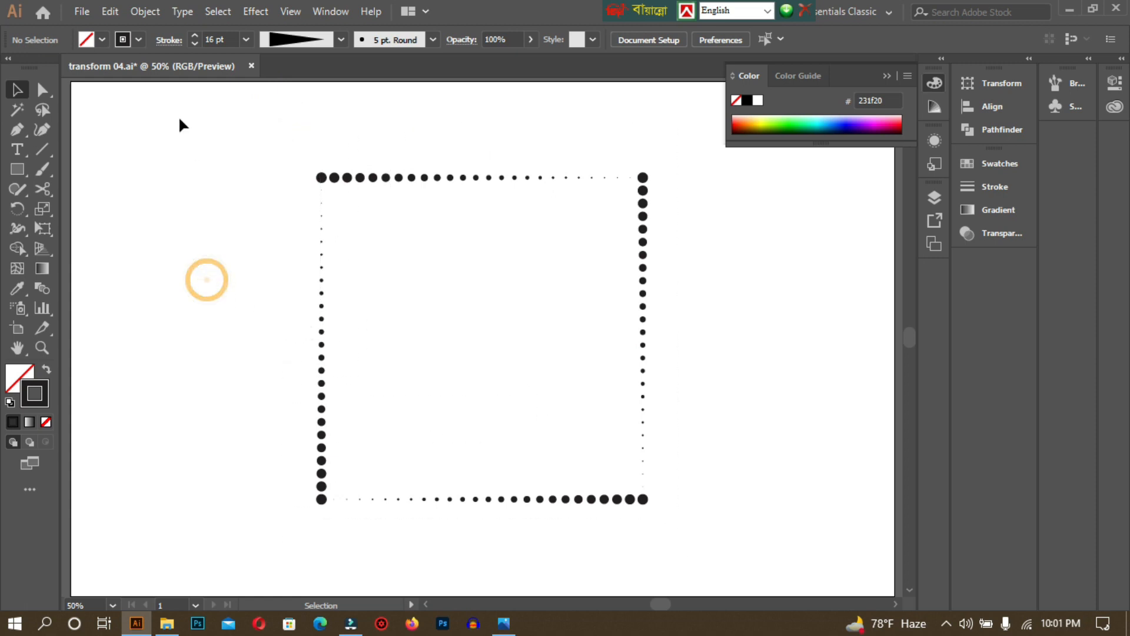
{"action": "left_click", "coordinate": [170, 40]}
{"action": "left_click", "coordinate": [168, 40]}
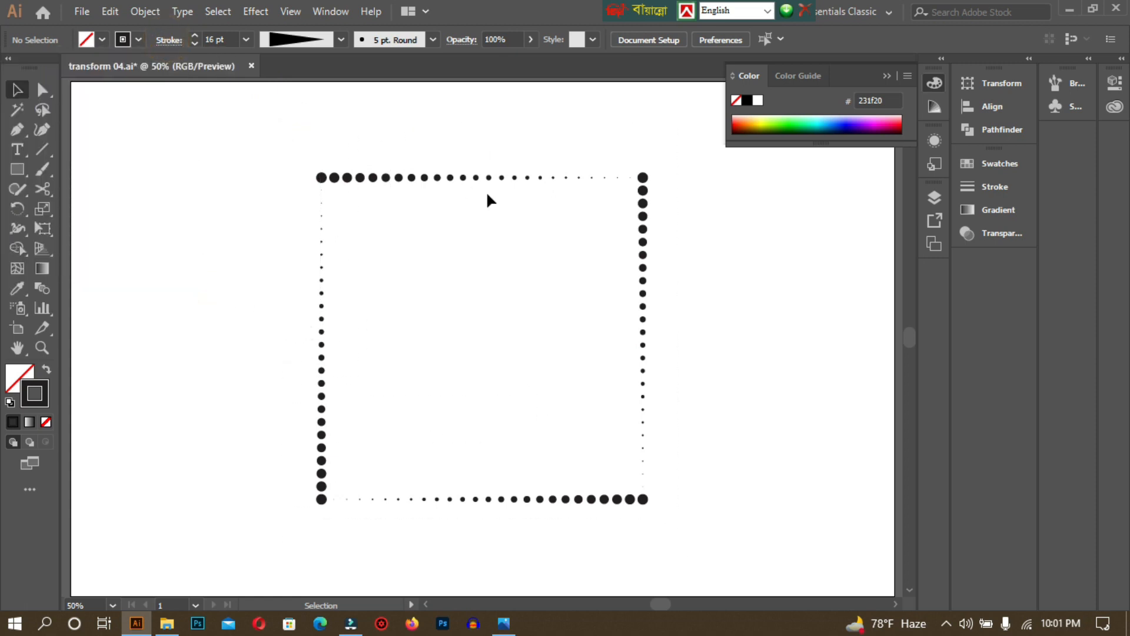
Colour the top side's dots Yellow and the bottom side's dots Red from the Swatches panel.
{"action": "left_click", "coordinate": [414, 178]}
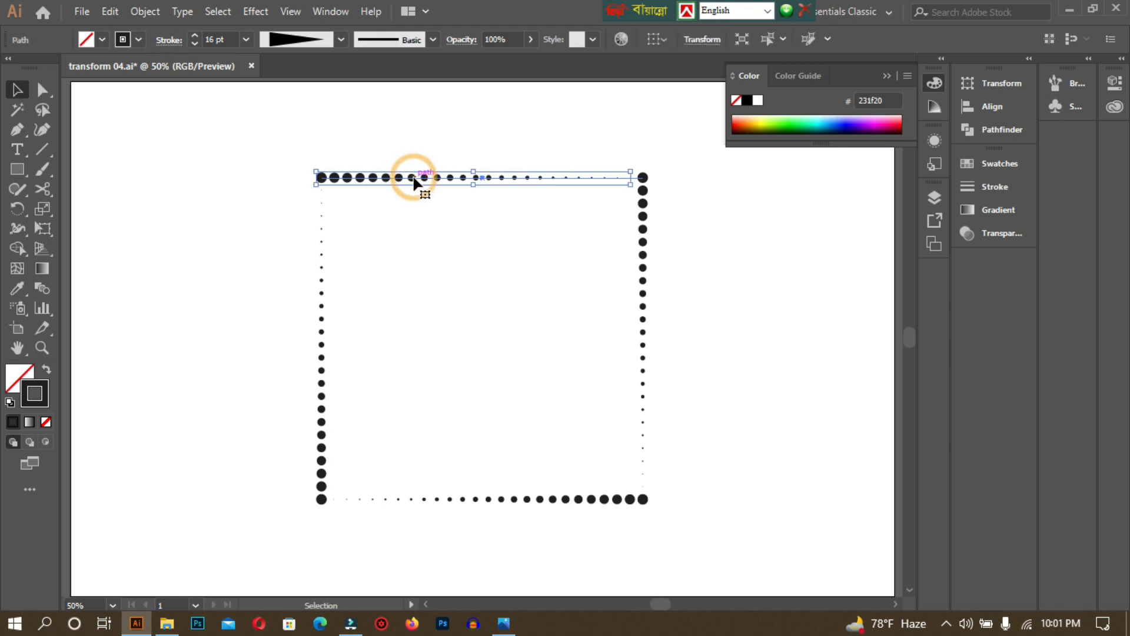
{"action": "left_click", "coordinate": [998, 164]}
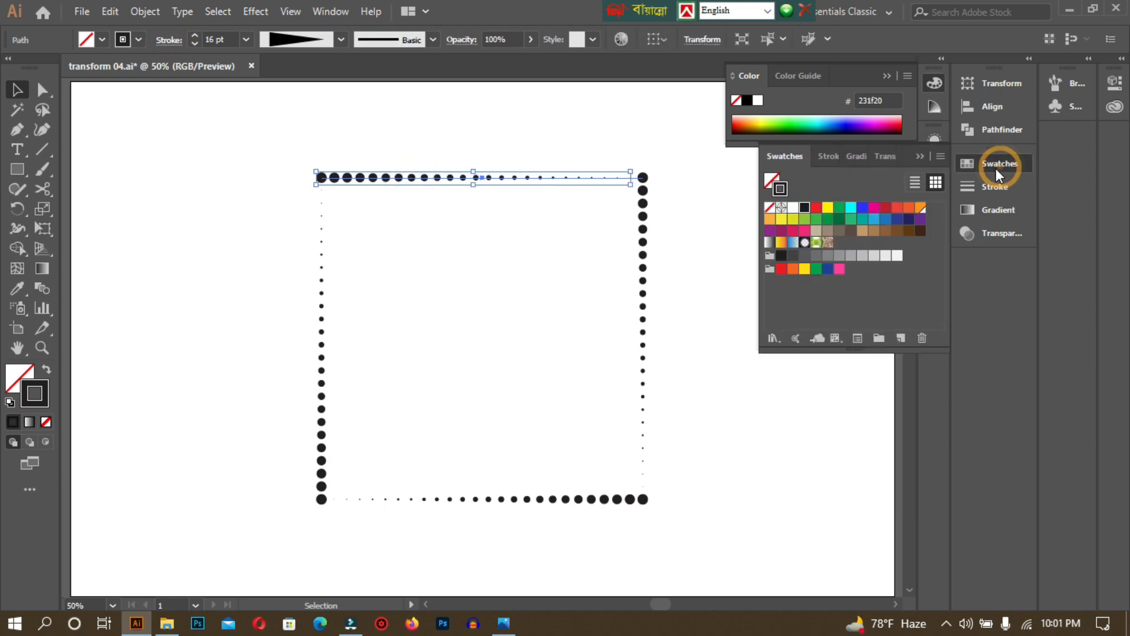
{"action": "left_click", "coordinate": [828, 208]}
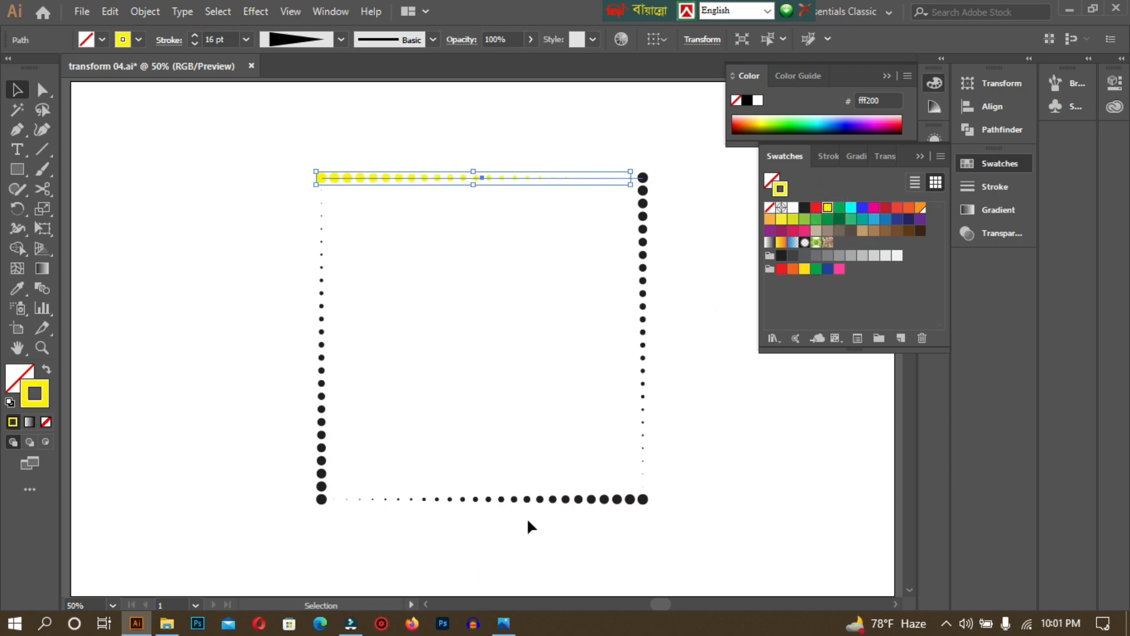
{"action": "left_click", "coordinate": [546, 498]}
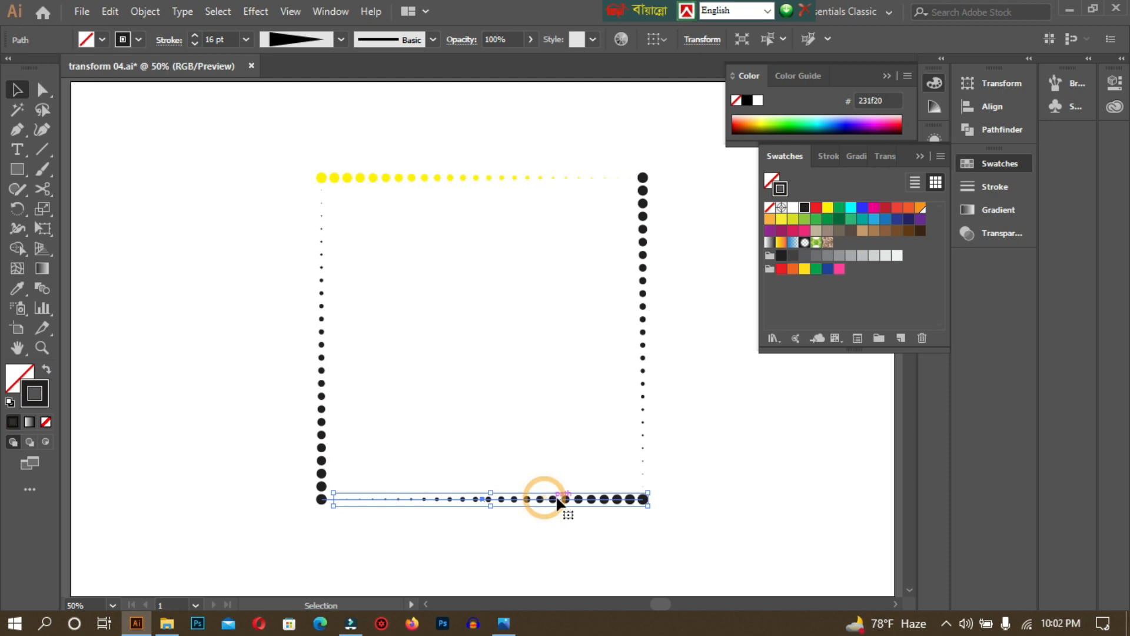
{"action": "left_click", "coordinate": [816, 207]}
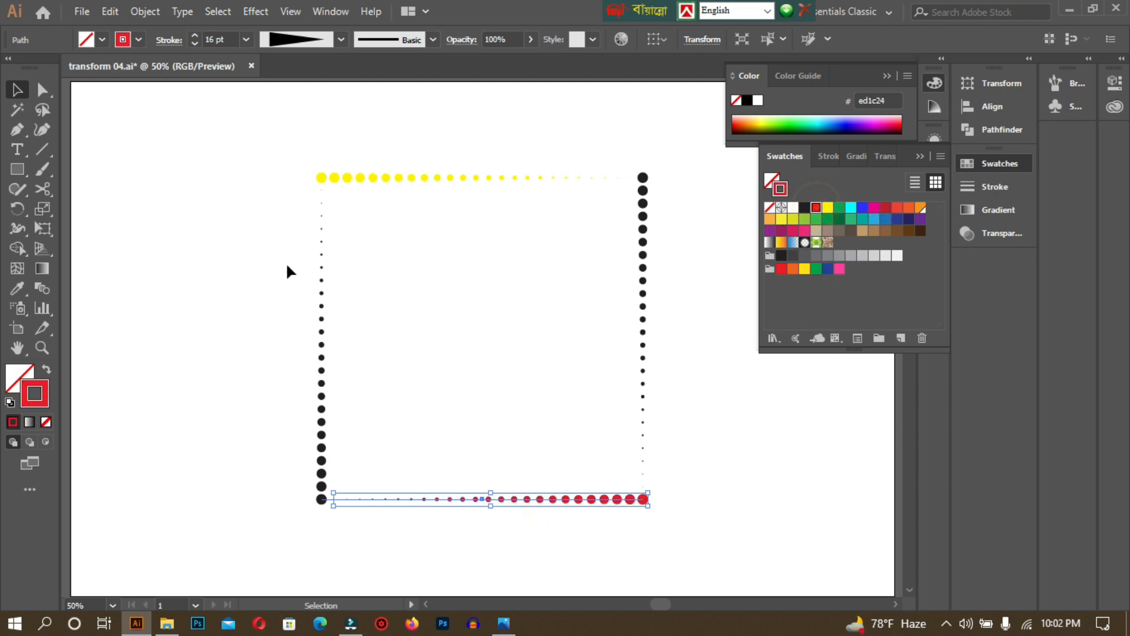
Colour the left side's dots Cyan and the right side's dots Blue.
{"action": "left_click", "coordinate": [321, 329]}
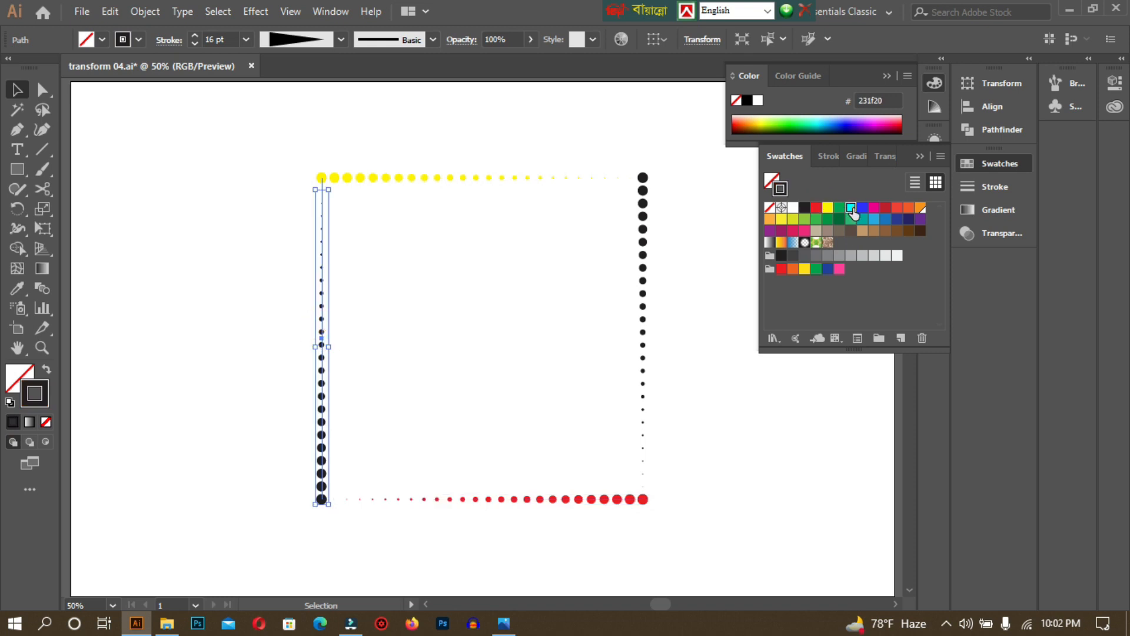
{"action": "left_click", "coordinate": [851, 208]}
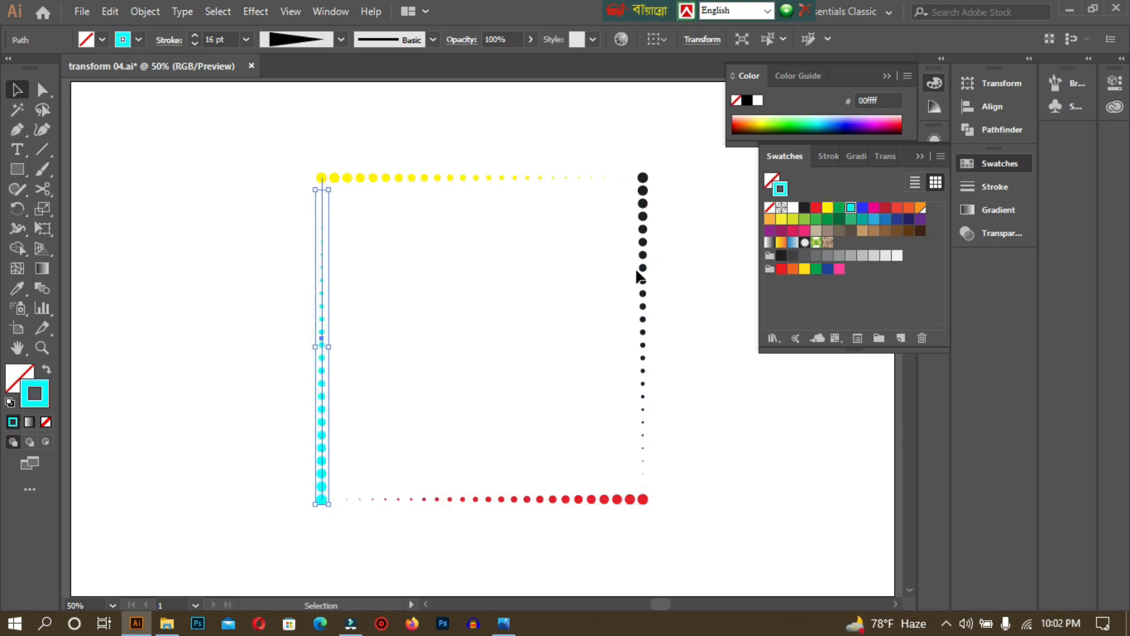
{"action": "left_click", "coordinate": [642, 269]}
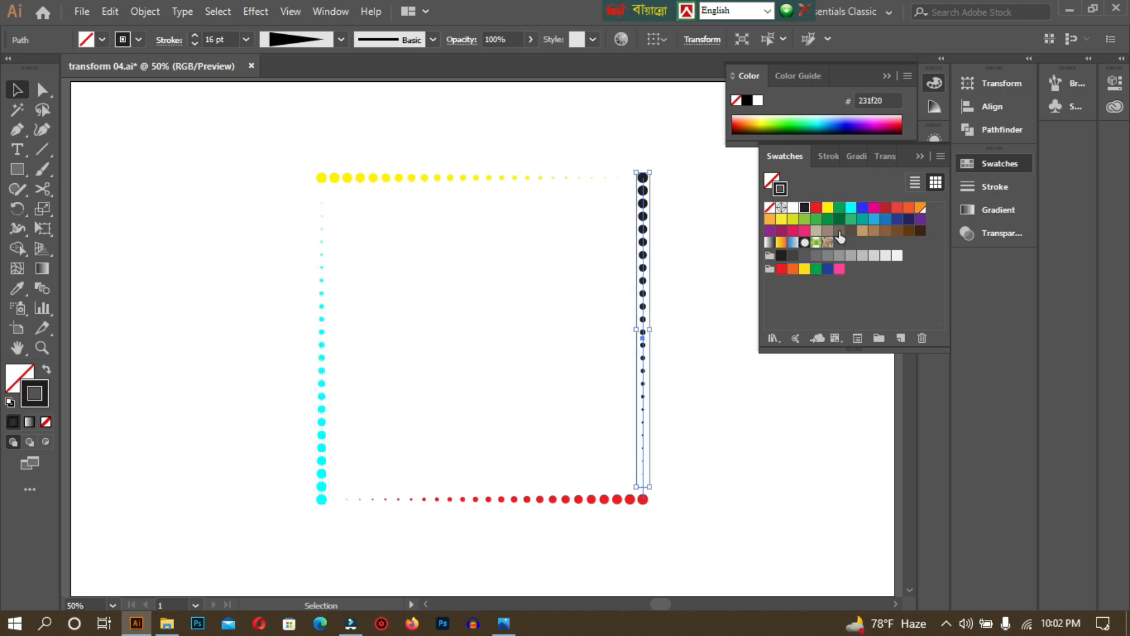
{"action": "left_click", "coordinate": [862, 208]}
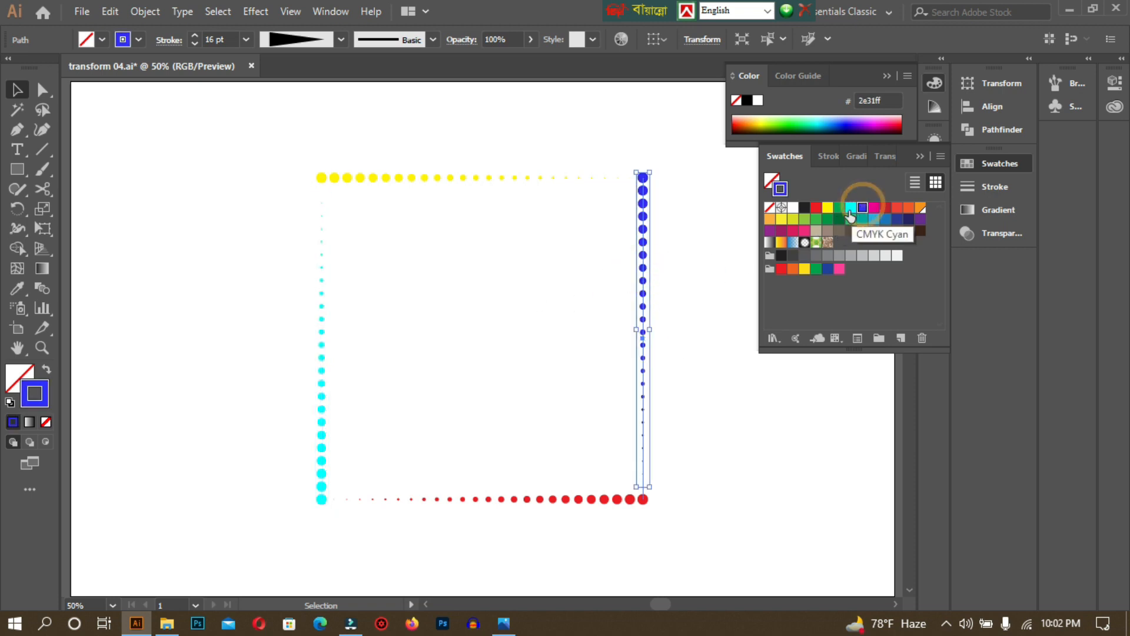
{"action": "left_click", "coordinate": [719, 227]}
Ungroup the dotted square's existing group into separate sides.
{"action": "left_click", "coordinate": [920, 158]}
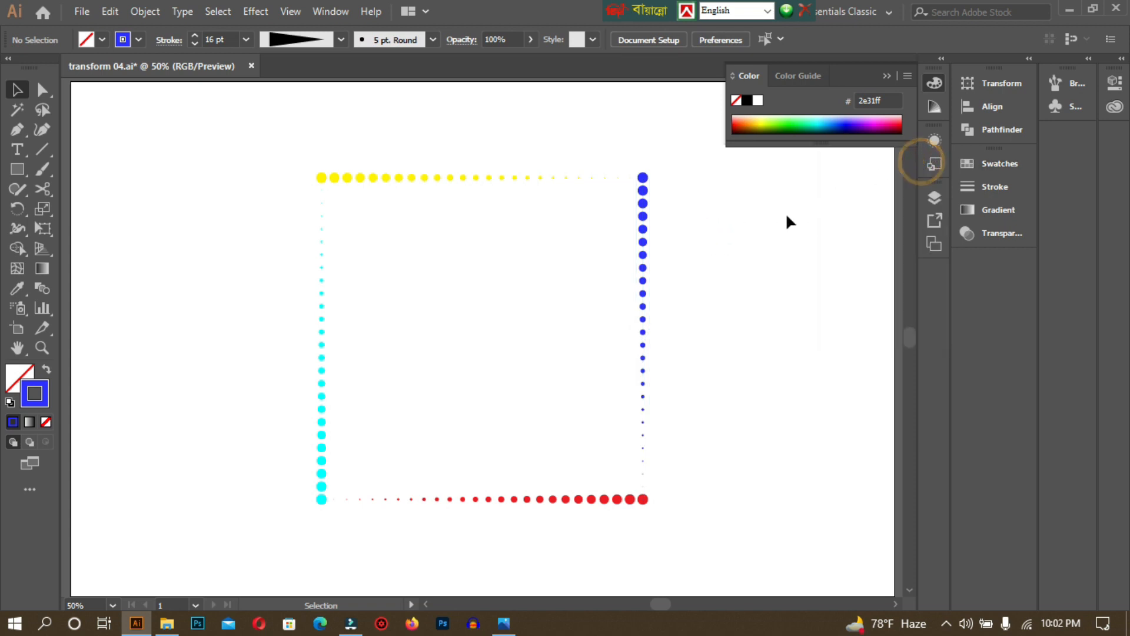
{"action": "left_click_drag", "start_coordinate": [267, 135], "coordinate": [733, 549]}
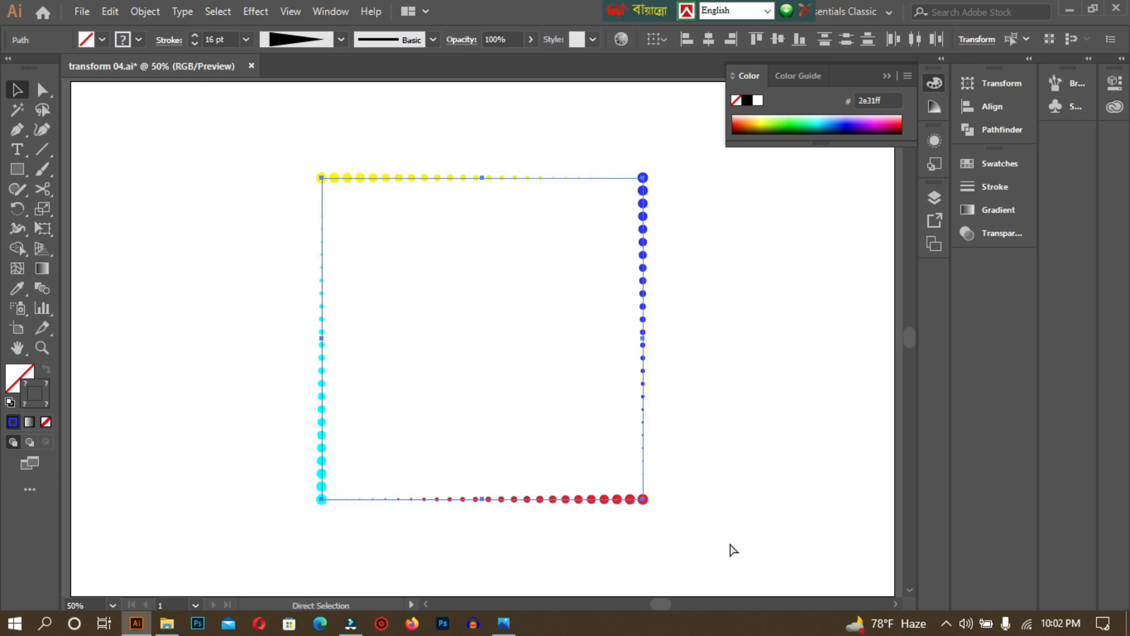
{"action": "key", "text": "v"}
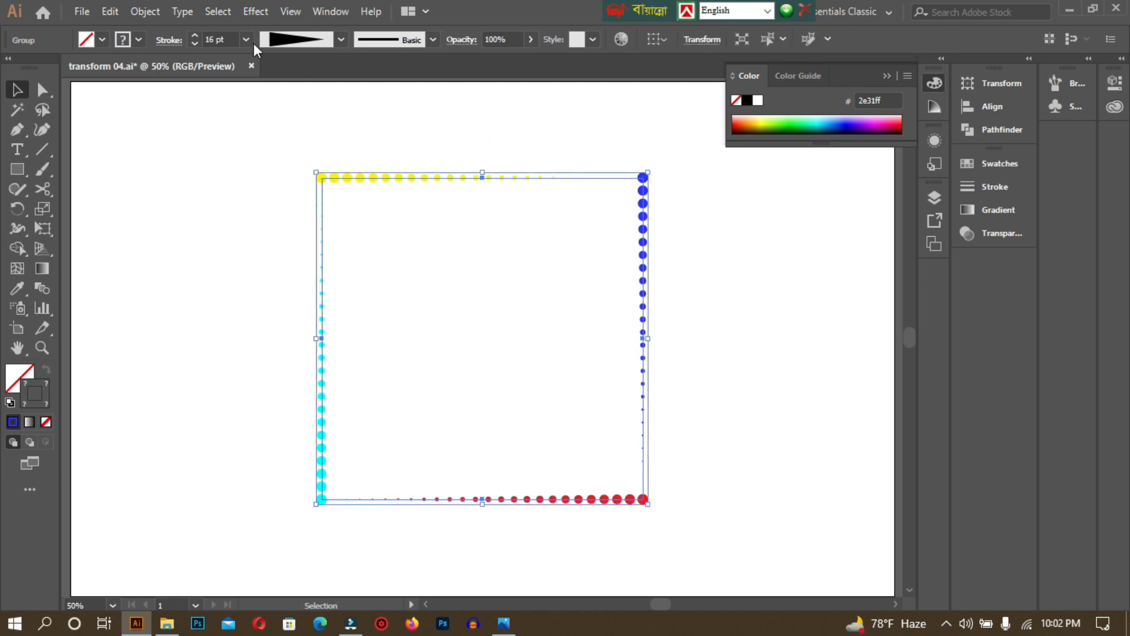
{"action": "left_click", "coordinate": [296, 125]}
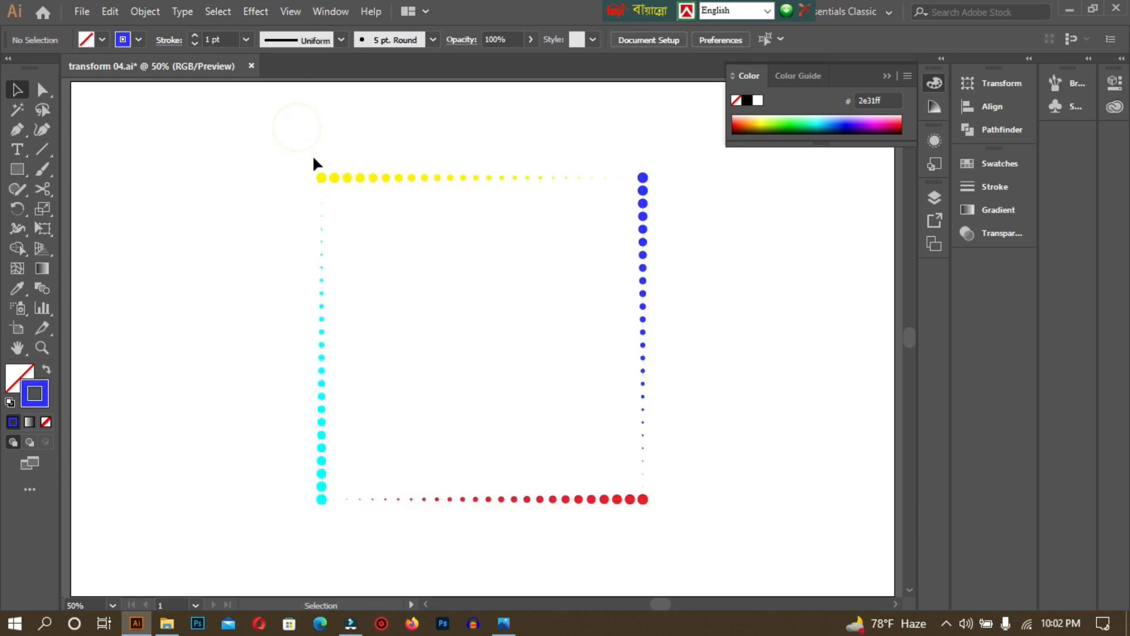
{"action": "left_click", "coordinate": [323, 176]}
{"action": "right_click", "coordinate": [323, 179]}
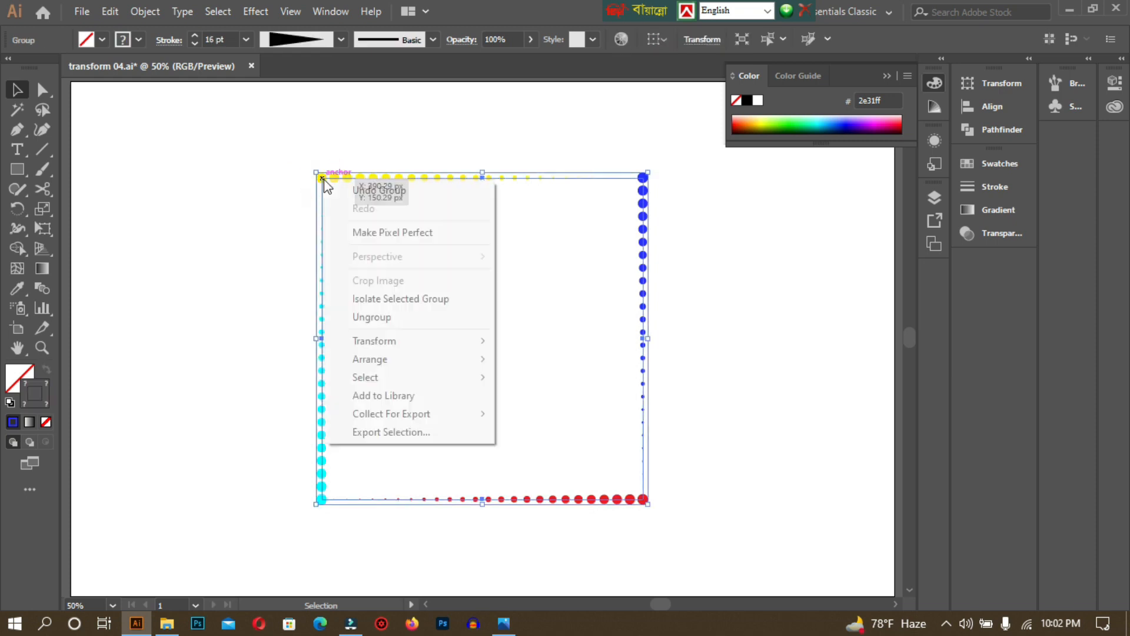
{"action": "left_click", "coordinate": [376, 318]}
{"action": "left_click", "coordinate": [238, 267]}
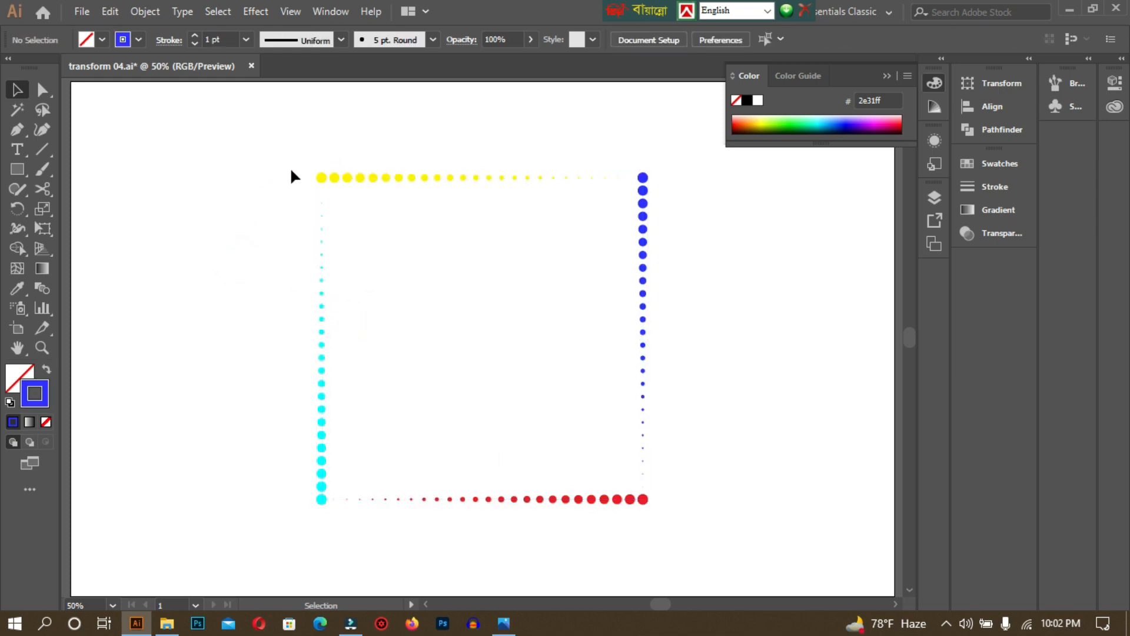
{"action": "left_click", "coordinate": [356, 176]}
{"action": "left_click", "coordinate": [239, 174]}
Select all four dotted sides and combine them with Object > Group.
{"action": "left_click_drag", "start_coordinate": [259, 118], "coordinate": [705, 553]}
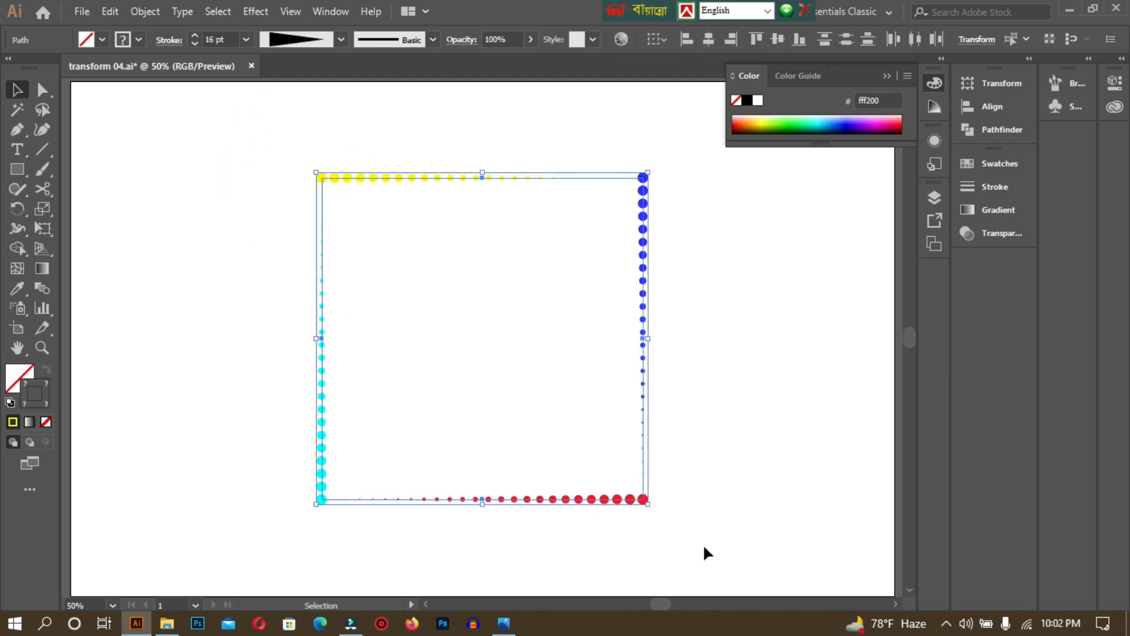
{"action": "right_click", "coordinate": [640, 276]}
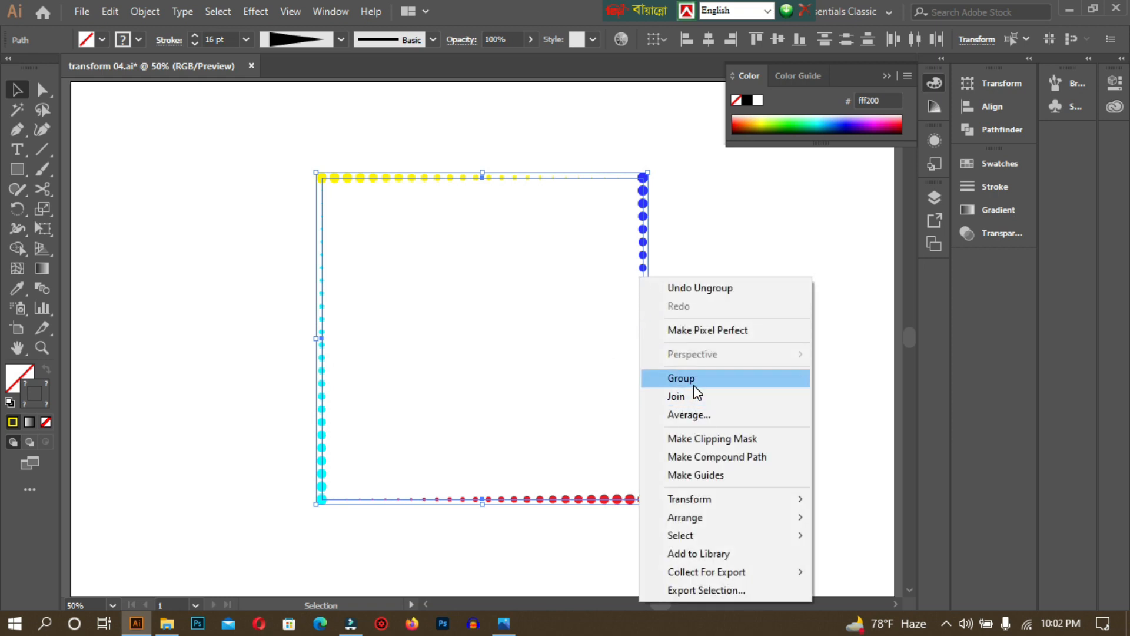
{"action": "left_click", "coordinate": [150, 13]}
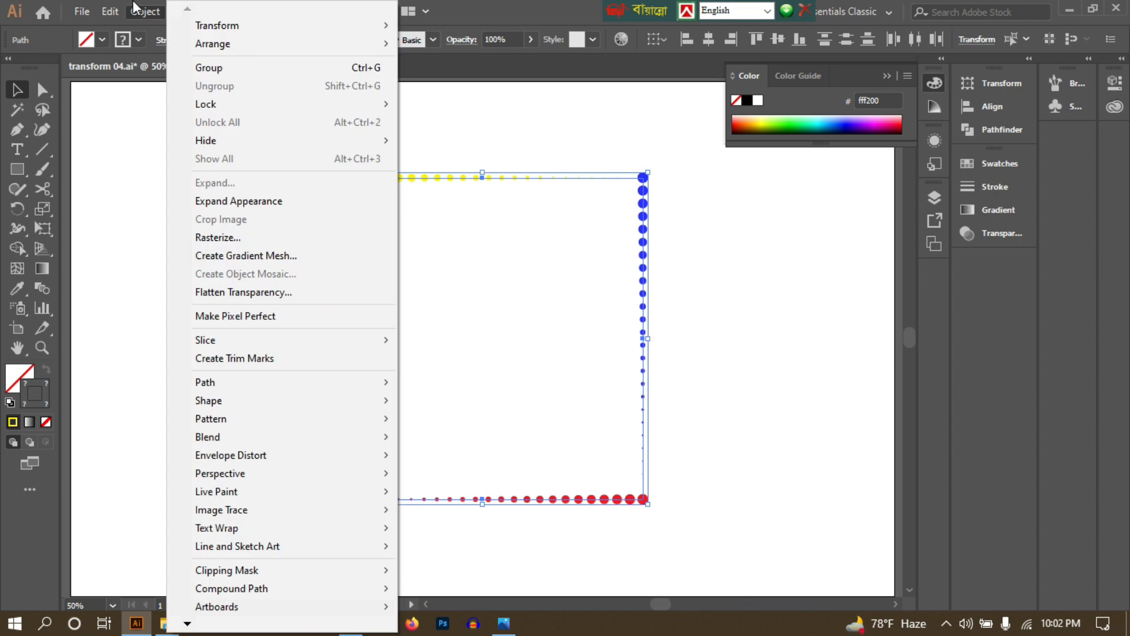
{"action": "left_click", "coordinate": [149, 12]}
{"action": "left_click", "coordinate": [149, 12]}
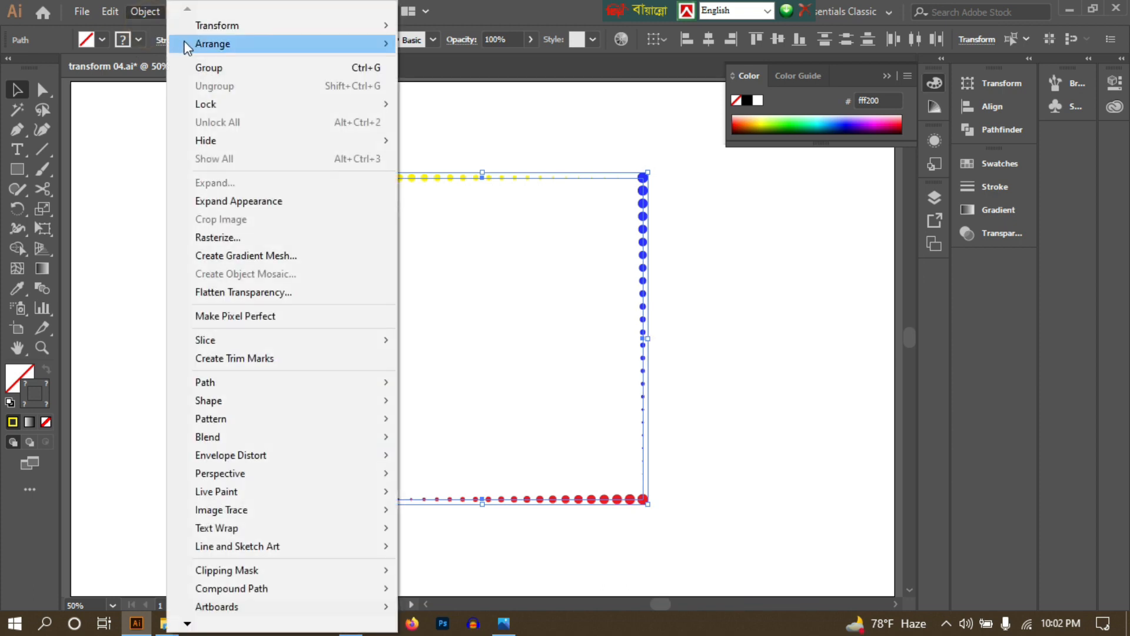
{"action": "left_click", "coordinate": [227, 69]}
{"action": "left_click", "coordinate": [189, 175]}
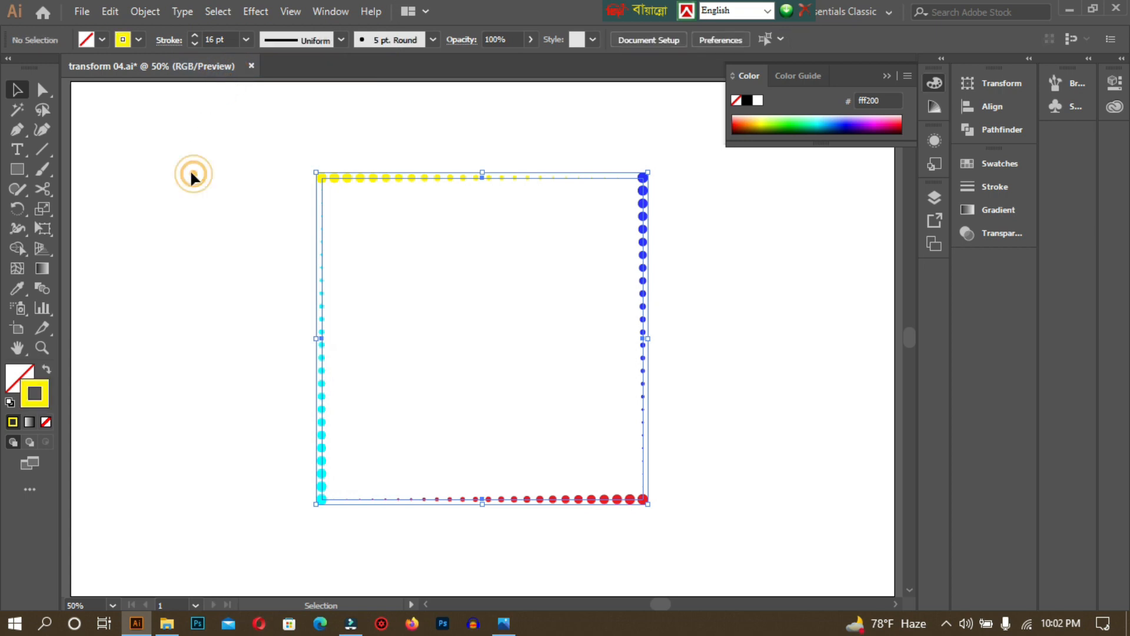
{"action": "left_click", "coordinate": [337, 179]}
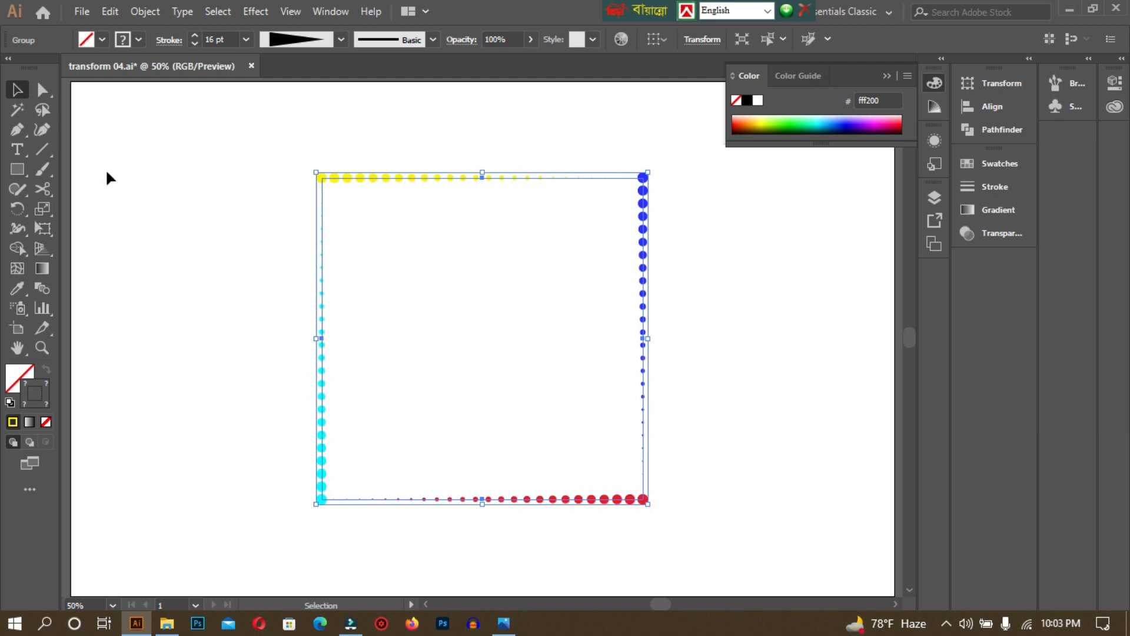
Add a Distort & Transform > Transform effect with preview, scaling the border to 95%.
{"action": "left_click", "coordinate": [264, 11]}
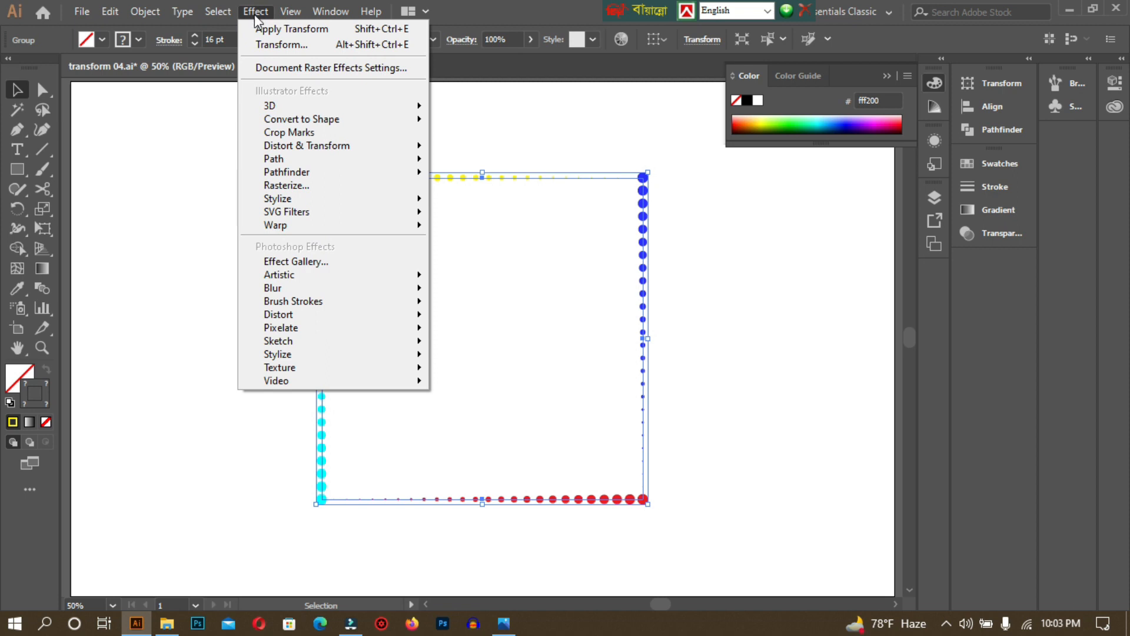
{"action": "mouse_move", "coordinate": [342, 145]}
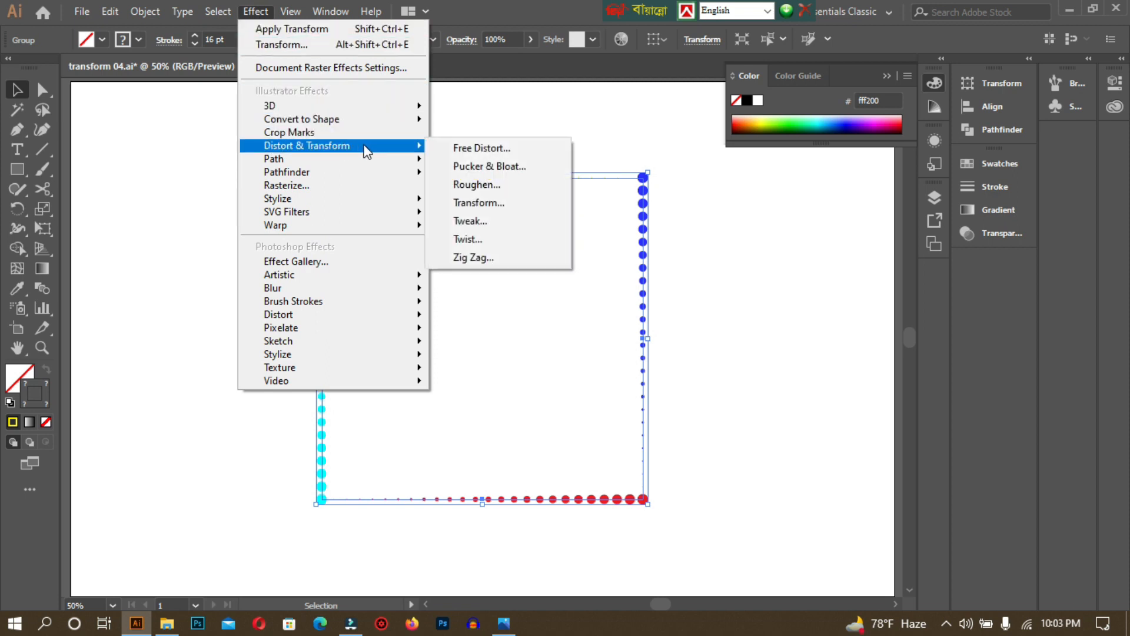
{"action": "left_click", "coordinate": [477, 202]}
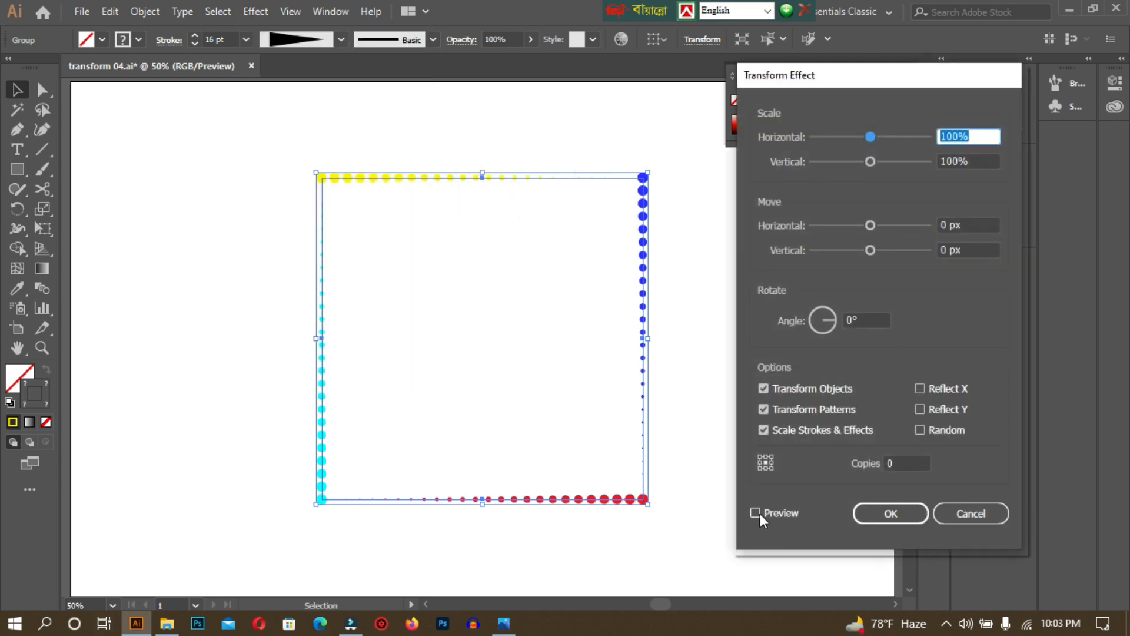
{"action": "left_click", "coordinate": [755, 512]}
{"action": "left_click", "coordinate": [983, 135]}
{"action": "key", "text": "Down"}
{"action": "key", "text": "Down"}
{"action": "key", "text": "Down"}
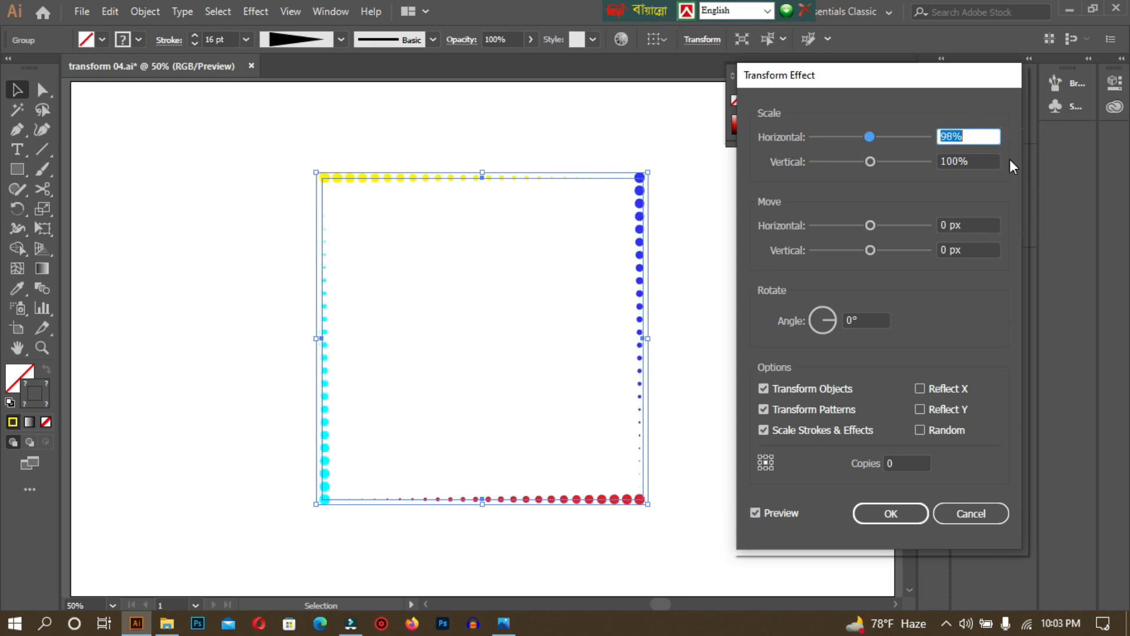
{"action": "key", "text": "Down"}
{"action": "key", "text": "Down"}
{"action": "left_click", "coordinate": [976, 159]}
{"action": "key", "text": "Down"}
{"action": "key", "text": "Down"}
{"action": "key", "text": "Down"}
{"action": "key", "text": "Down"}
{"action": "key", "text": "Down"}
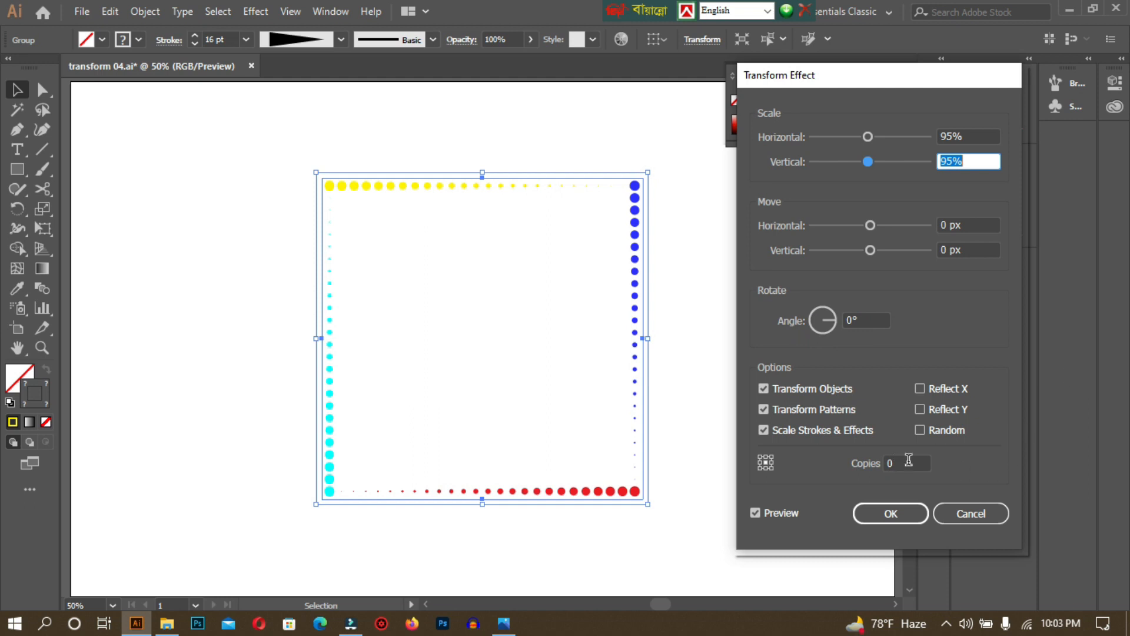
Raise the Transform copies to 52 and apply the effect.
{"action": "left_click", "coordinate": [908, 460]}
{"action": "key", "text": "Up"}
{"action": "key", "text": "Up"}
{"action": "key", "text": "Up"}
{"action": "key", "text": "Up"}
{"action": "key", "text": "Up"}
{"action": "key", "text": "Up"}
{"action": "key", "text": "Up"}
{"action": "key", "text": "Up"}
{"action": "key", "text": "Up"}
{"action": "key", "text": "Up"}
{"action": "key", "text": "Up"}
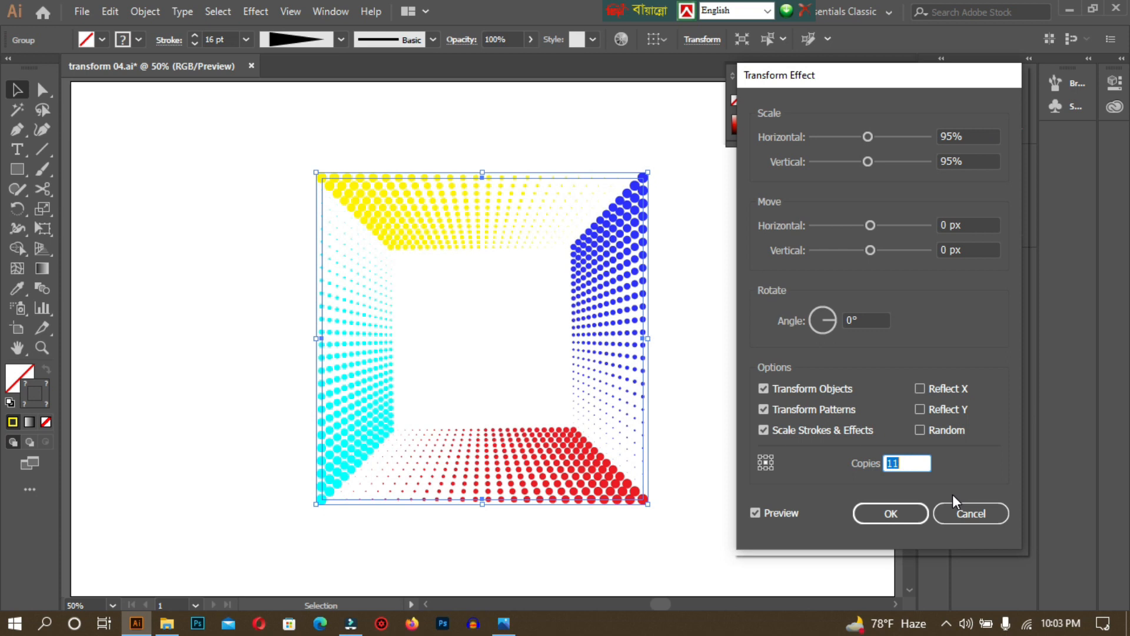
{"action": "key", "text": "Up"}
{"action": "key", "text": "Up"}
{"action": "key", "text": "Up"}
{"action": "key", "text": "Up"}
{"action": "key", "text": "Up"}
{"action": "key", "text": "Up"}
{"action": "key", "text": "Up"}
{"action": "key", "text": "Up"}
{"action": "key", "text": "Up"}
{"action": "key", "text": "Up"}
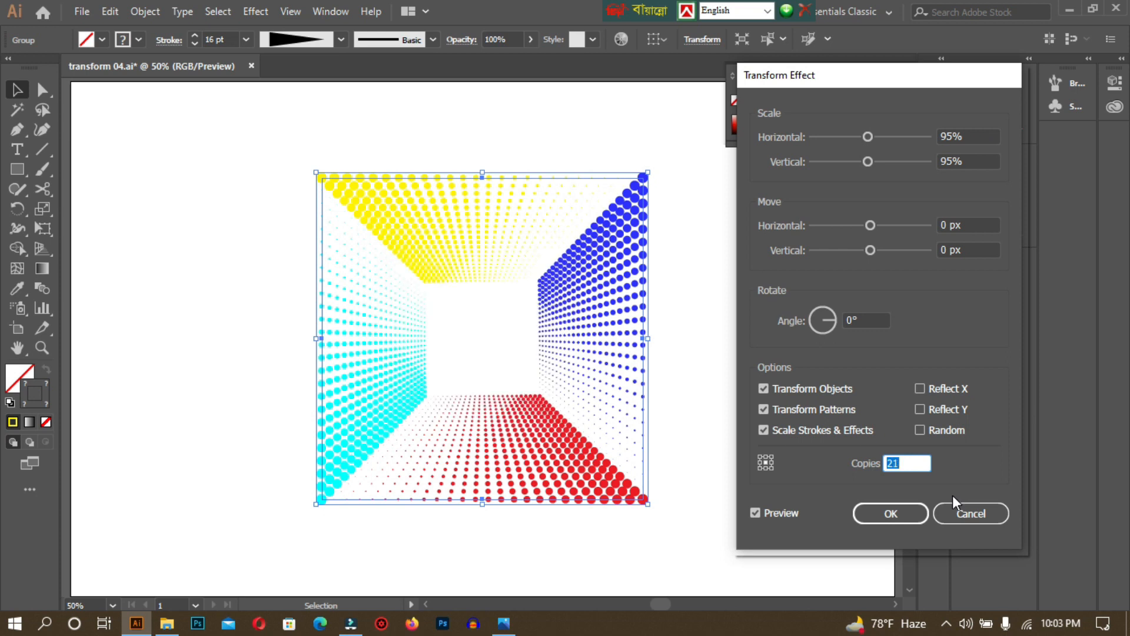
{"action": "key", "text": "Up"}
{"action": "key", "text": "Up"}
{"action": "key", "text": "Up"}
{"action": "key", "text": "Up"}
{"action": "key", "text": "Up"}
{"action": "key", "text": "Up"}
{"action": "key", "text": "Up"}
{"action": "key", "text": "Up"}
{"action": "key", "text": "Up"}
{"action": "key", "text": "Up"}
{"action": "key", "text": "Up"}
{"action": "key", "text": "Up"}
{"action": "key", "text": "Up"}
{"action": "key", "text": "Up"}
{"action": "key", "text": "Up"}
{"action": "key", "text": "Up"}
{"action": "key", "text": "Up"}
{"action": "key", "text": "Up"}
{"action": "key", "text": "Up"}
{"action": "key", "text": "Up"}
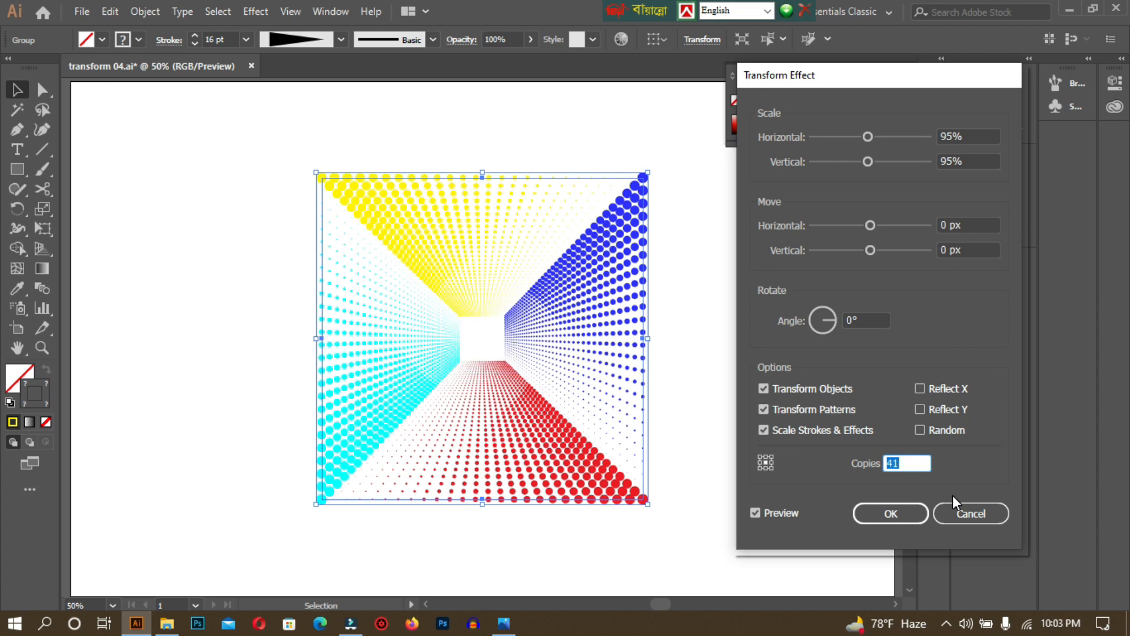
{"action": "key", "text": "Up"}
{"action": "key", "text": "Up"}
{"action": "key", "text": "Up"}
{"action": "key", "text": "Up"}
{"action": "key", "text": "Up"}
{"action": "key", "text": "Up"}
{"action": "key", "text": "Up"}
{"action": "key", "text": "Up"}
{"action": "key", "text": "Up"}
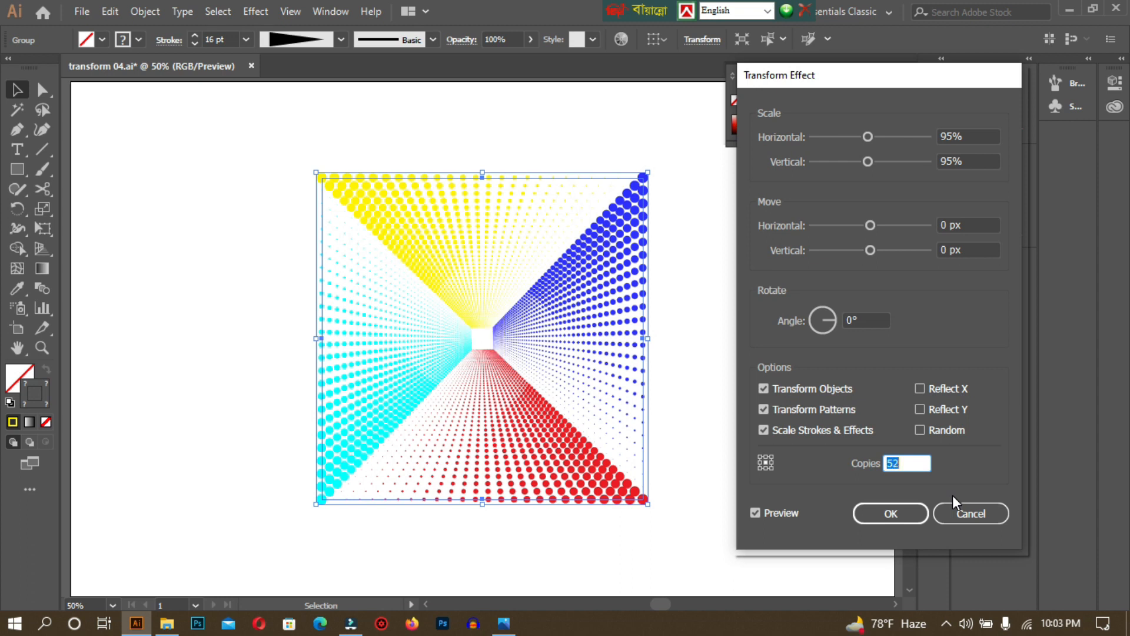
{"action": "left_click", "coordinate": [912, 512]}
Deselect the tunnel, zoom out, and set stroke to None and fill to black.
{"action": "left_click", "coordinate": [712, 226]}
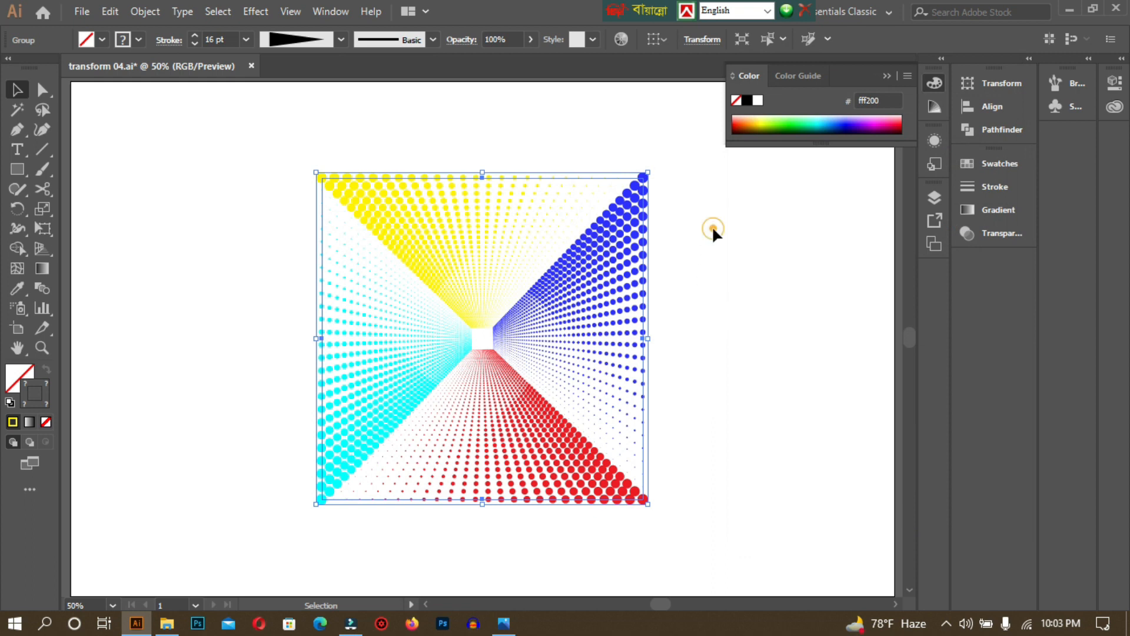
{"action": "key", "text": "ctrl+minus"}
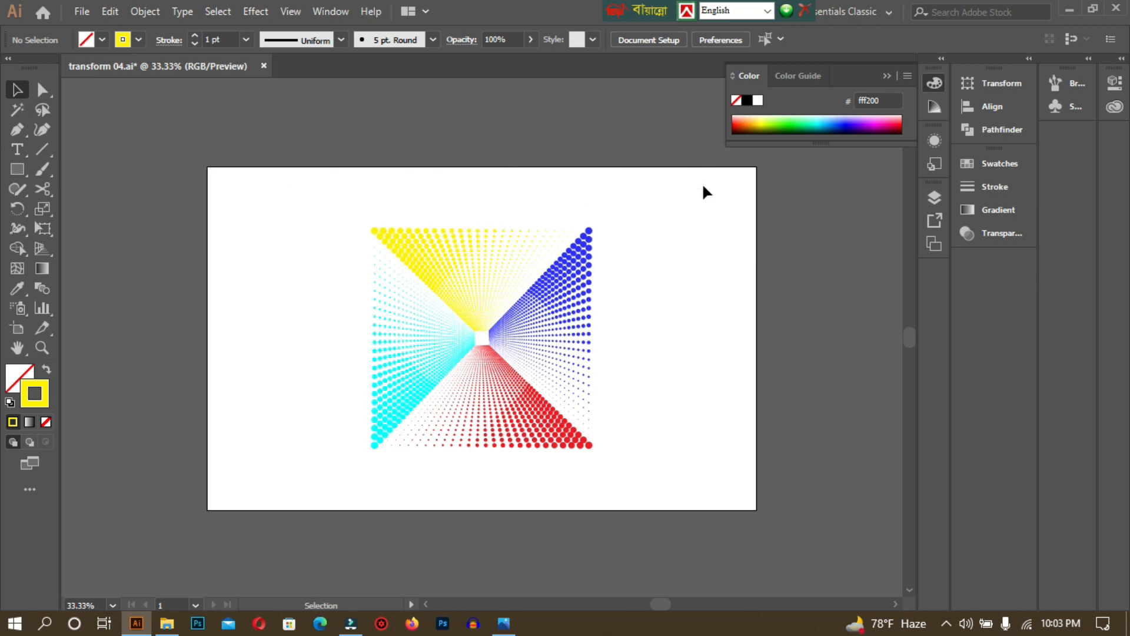
{"action": "left_click", "coordinate": [46, 422]}
{"action": "left_click", "coordinate": [16, 376]}
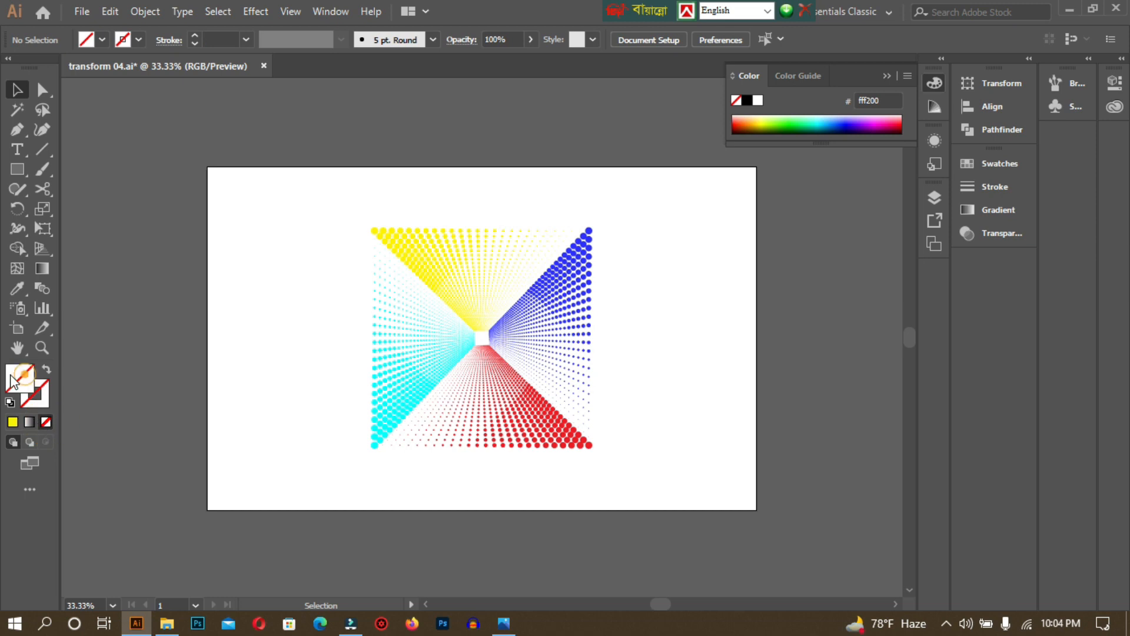
{"action": "left_click", "coordinate": [747, 102]}
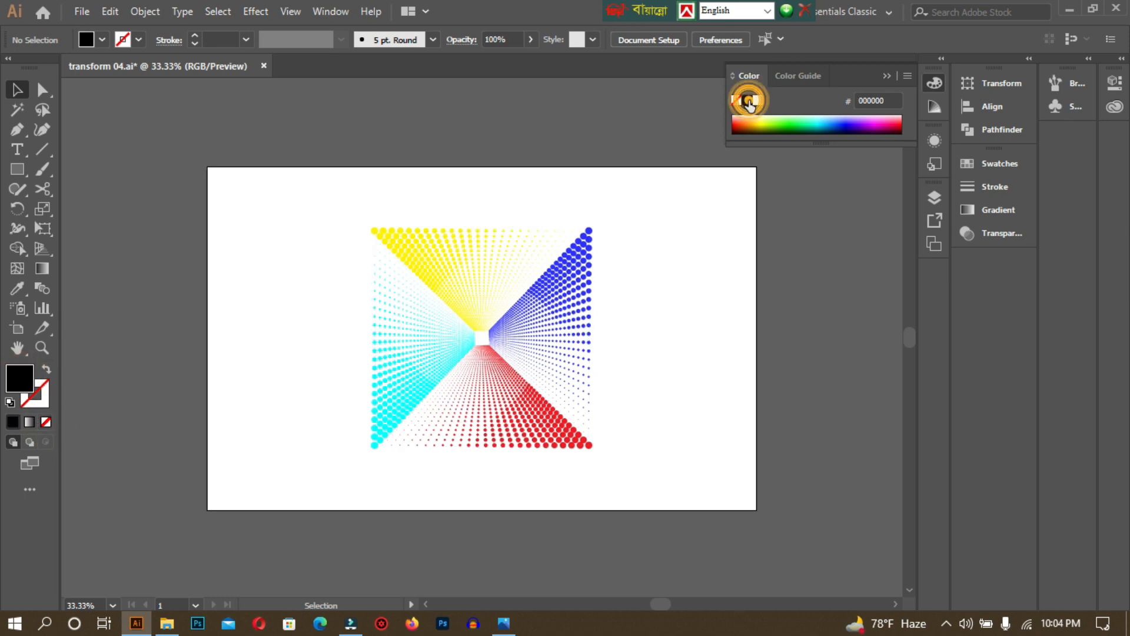
Create a black rectangle of exactly 1280 × 800 px with the Rectangle tool's size dialog.
{"action": "left_click", "coordinate": [17, 170]}
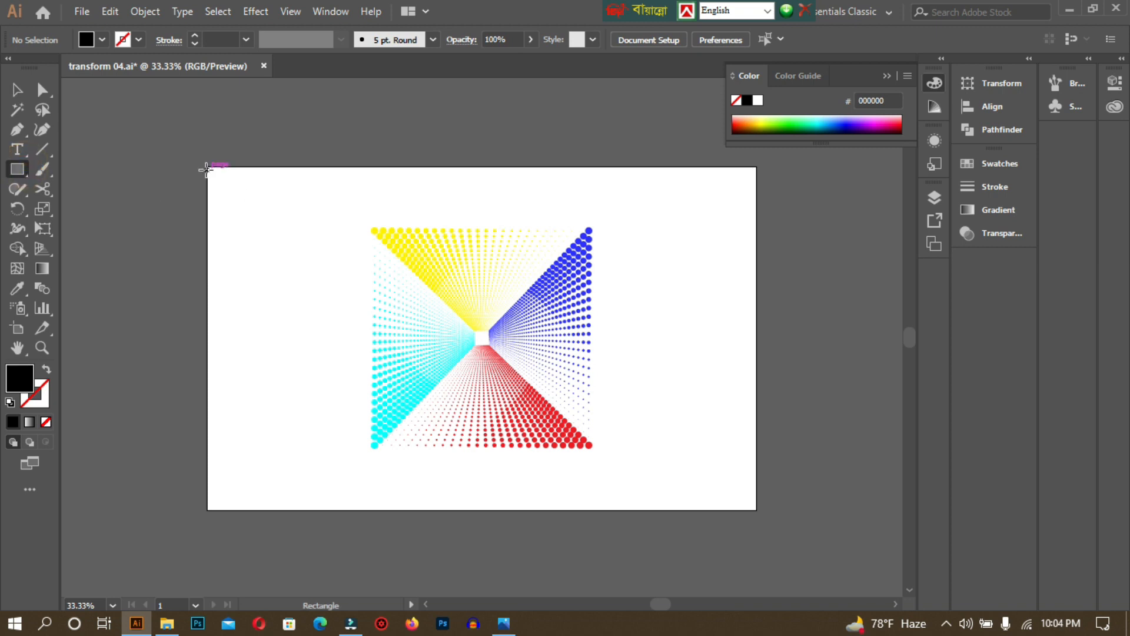
{"action": "left_click_drag", "start_coordinate": [207, 168], "coordinate": [758, 509]}
{"action": "key", "text": "ctrl+z"}
{"action": "left_click", "coordinate": [704, 344]}
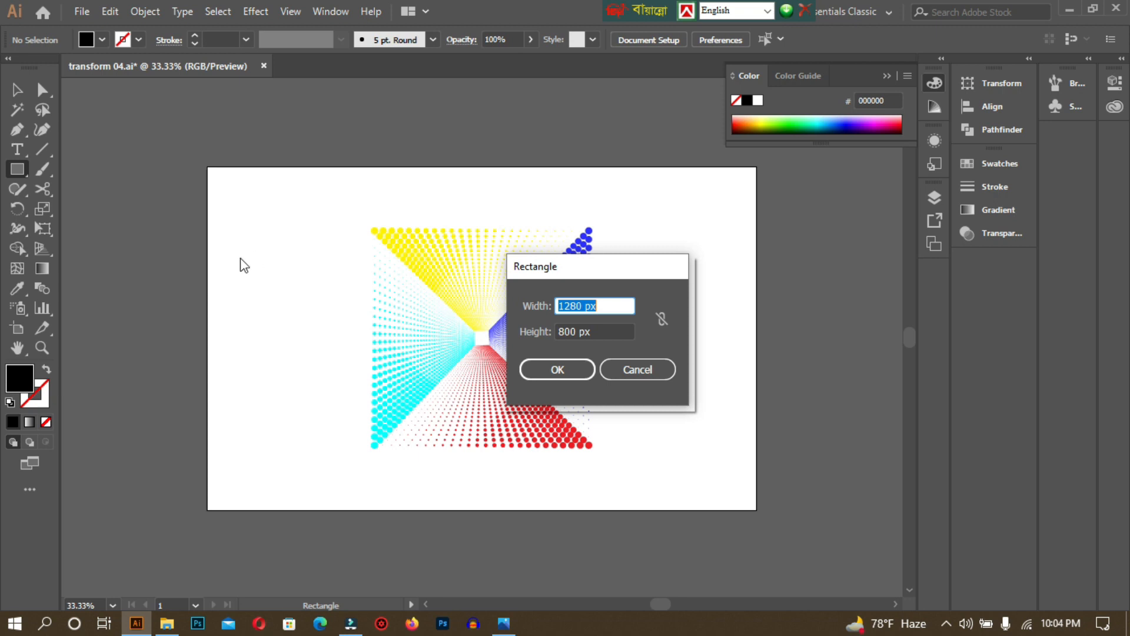
{"action": "left_click", "coordinate": [580, 371]}
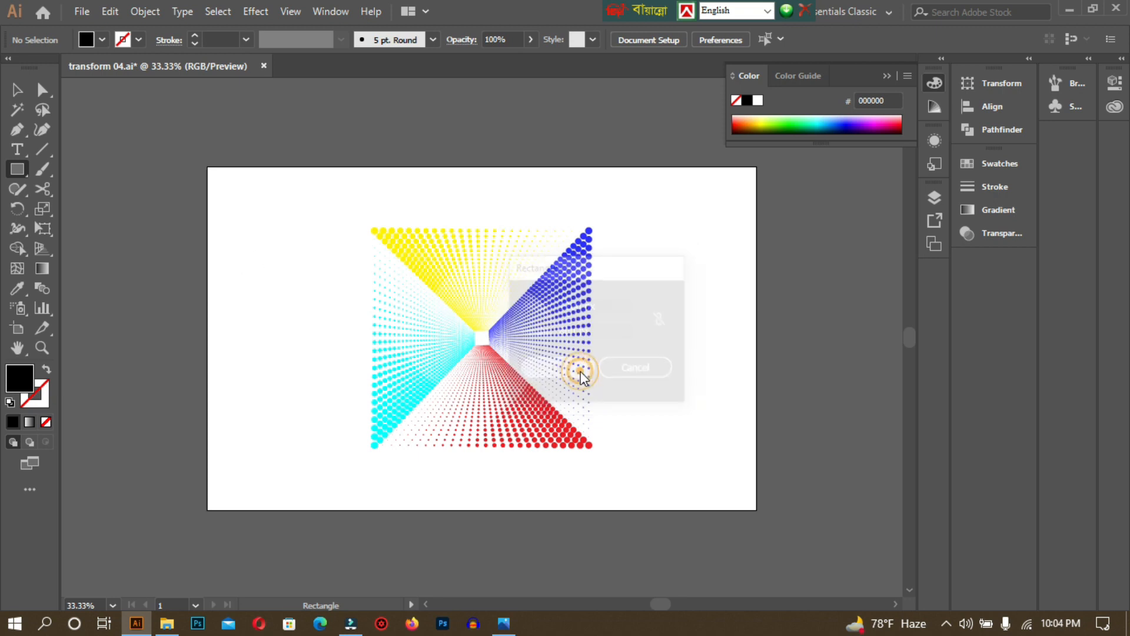
Move the black rectangle up and left, roughly over the dotted tunnel.
{"action": "left_click", "coordinate": [16, 90]}
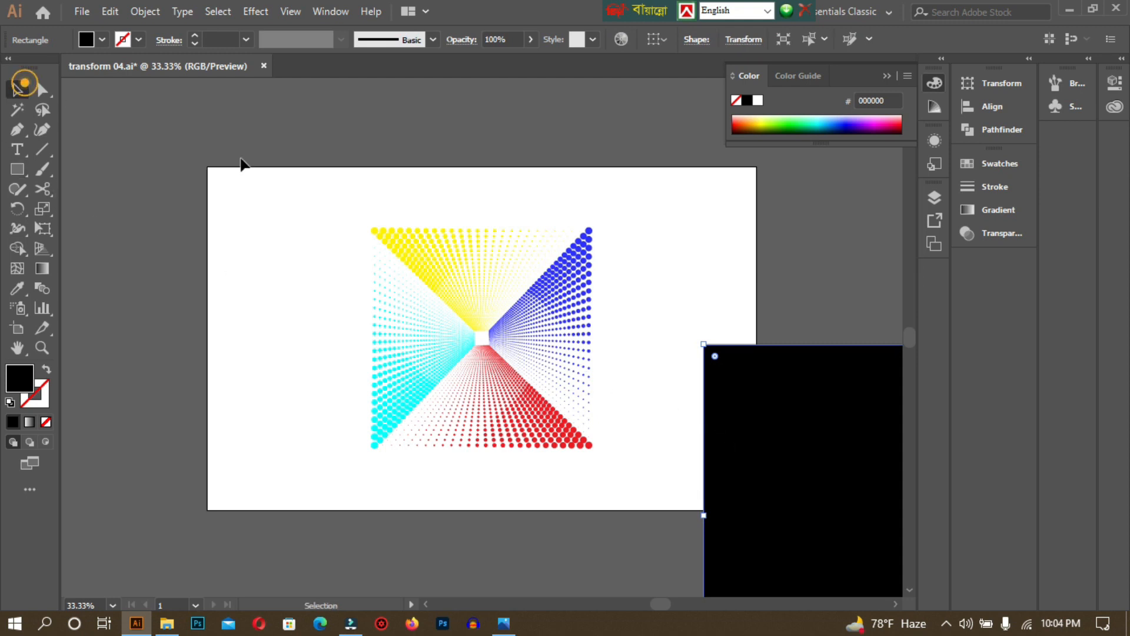
{"action": "left_click_drag", "start_coordinate": [648, 372], "coordinate": [523, 316]}
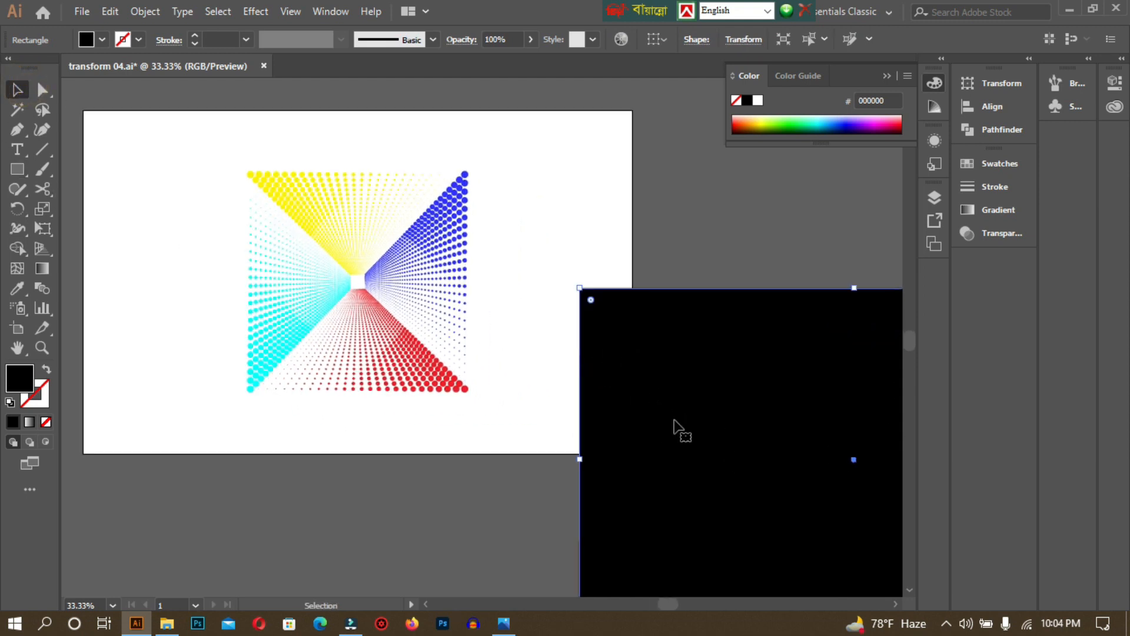
{"action": "left_click_drag", "start_coordinate": [814, 433], "coordinate": [731, 362]}
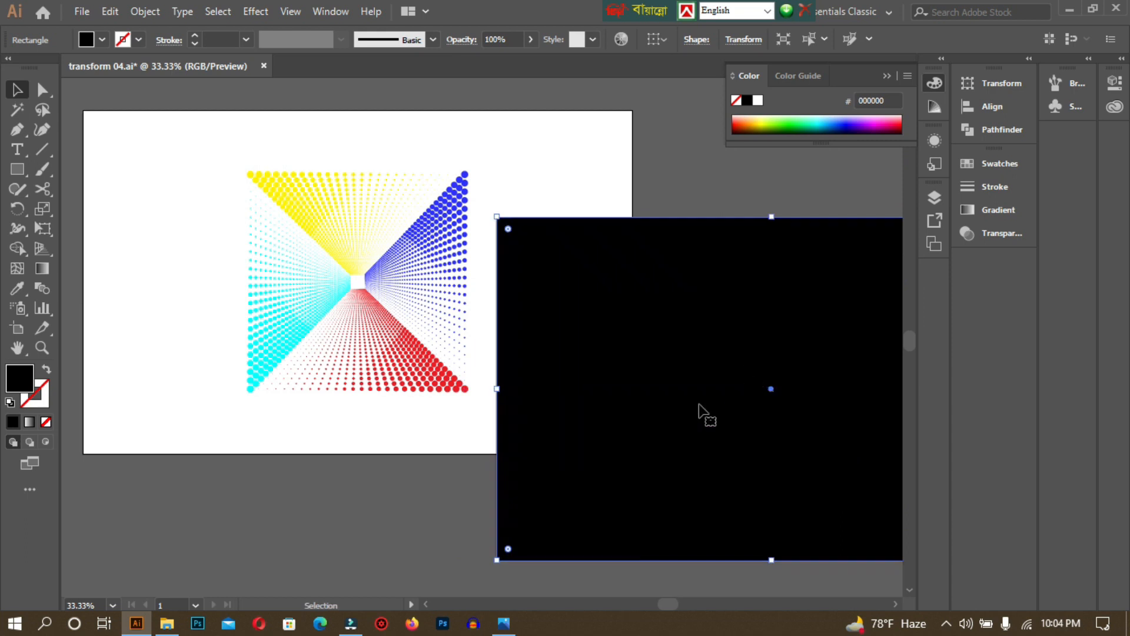
{"action": "left_click", "coordinate": [408, 520]}
Centre the rectangle horizontally and vertically on the dot tunnel, used as the key object.
{"action": "left_click_drag", "start_coordinate": [200, 127], "coordinate": [652, 495]}
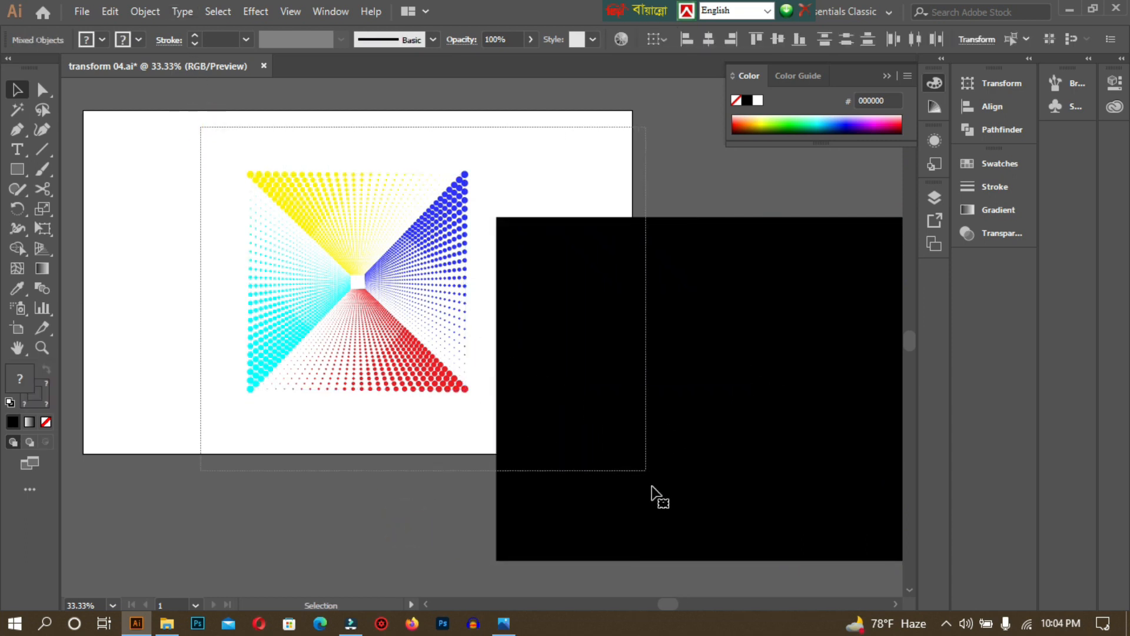
{"action": "left_click", "coordinate": [380, 205]}
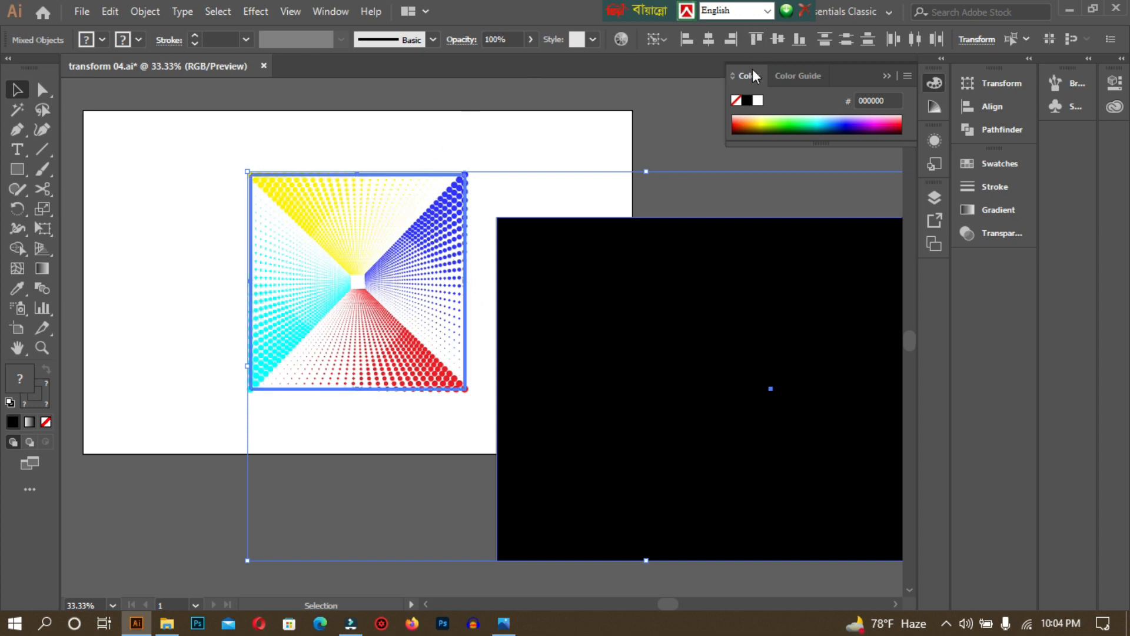
{"action": "left_click", "coordinate": [708, 42]}
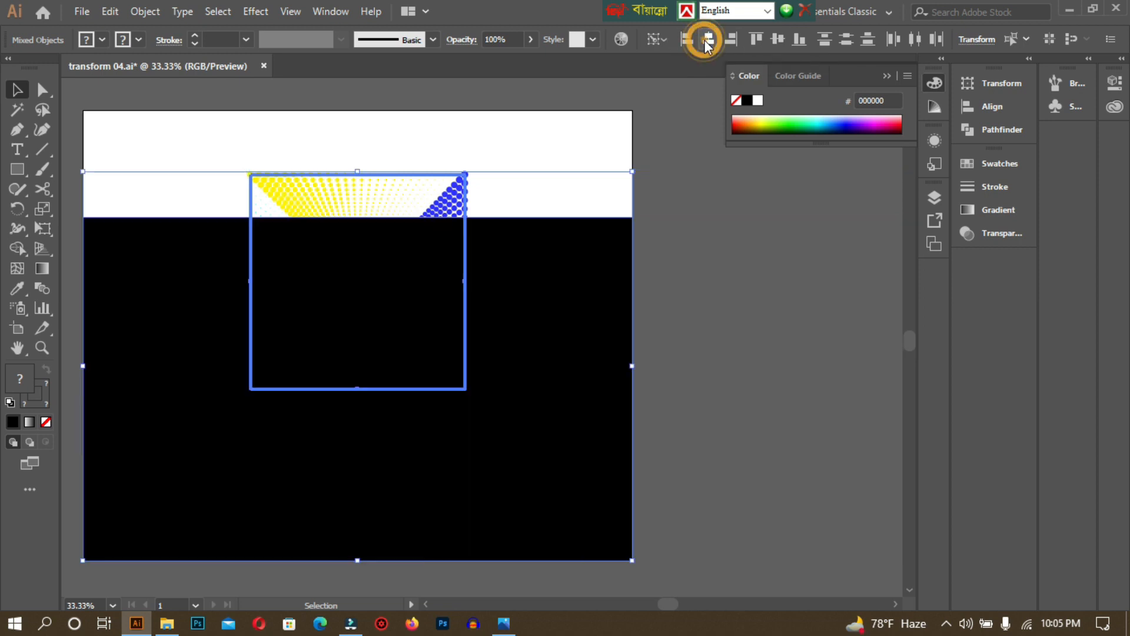
{"action": "left_click", "coordinate": [779, 39]}
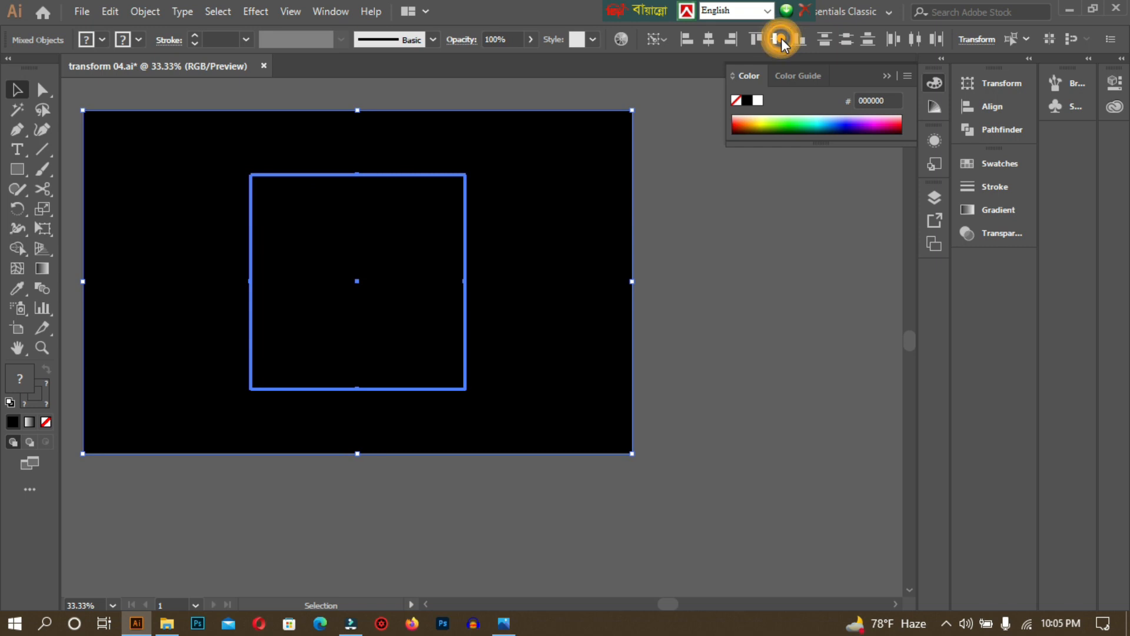
{"action": "left_click", "coordinate": [759, 291]}
{"action": "left_click_drag", "start_coordinate": [745, 317], "coordinate": [845, 380]}
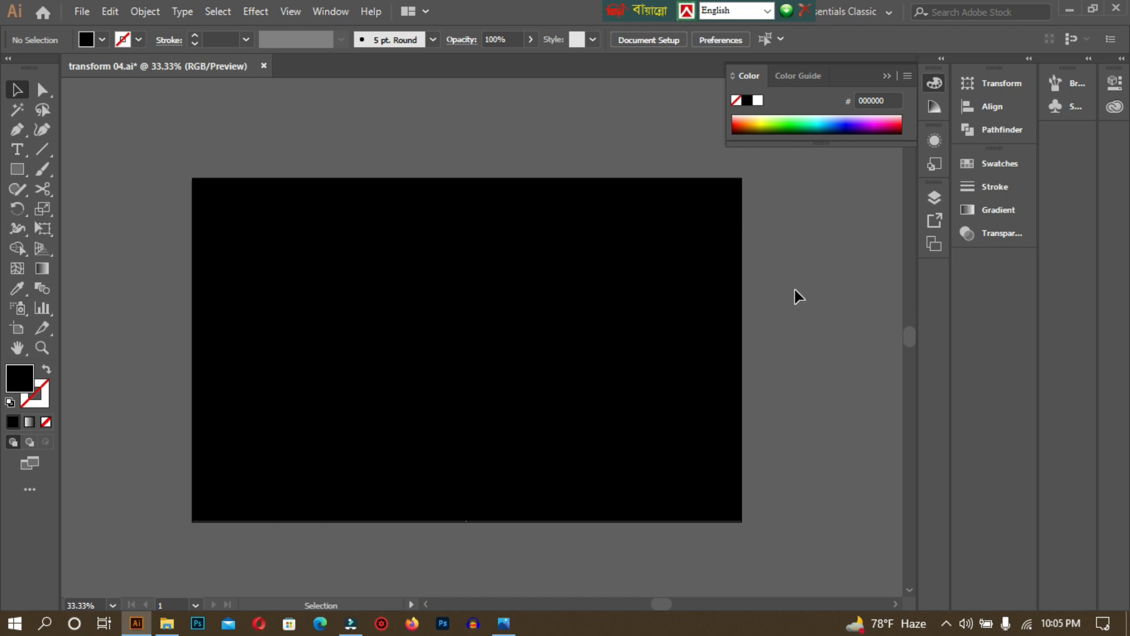
Send the black rectangle to the back with Arrange > Send to Back.
{"action": "left_click", "coordinate": [429, 253]}
{"action": "right_click", "coordinate": [369, 238]}
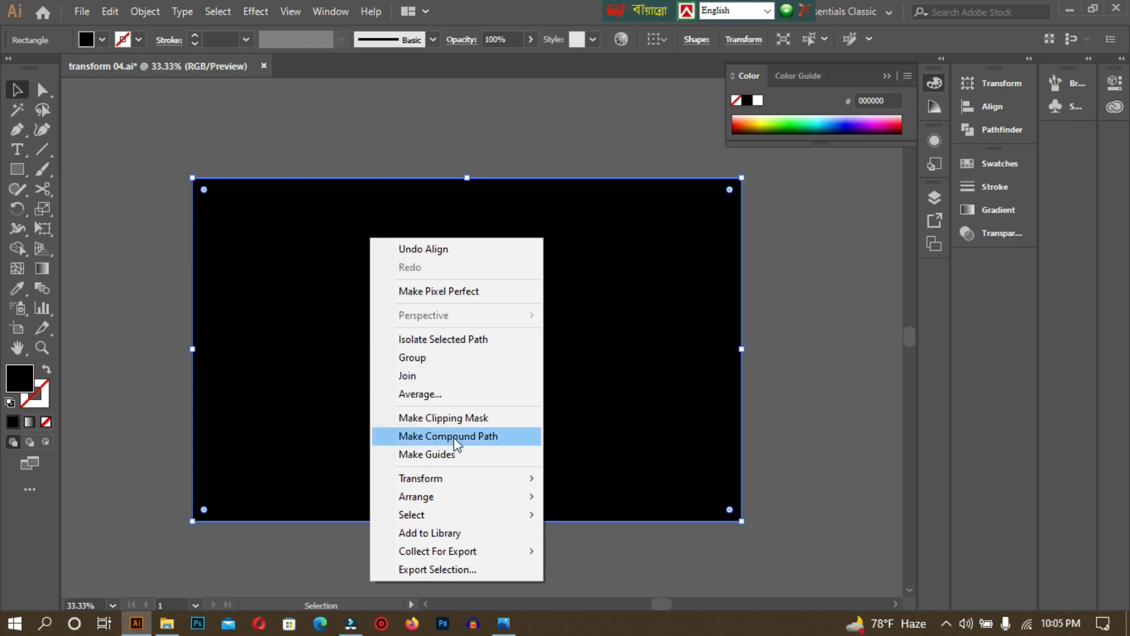
{"action": "mouse_move", "coordinate": [476, 497]}
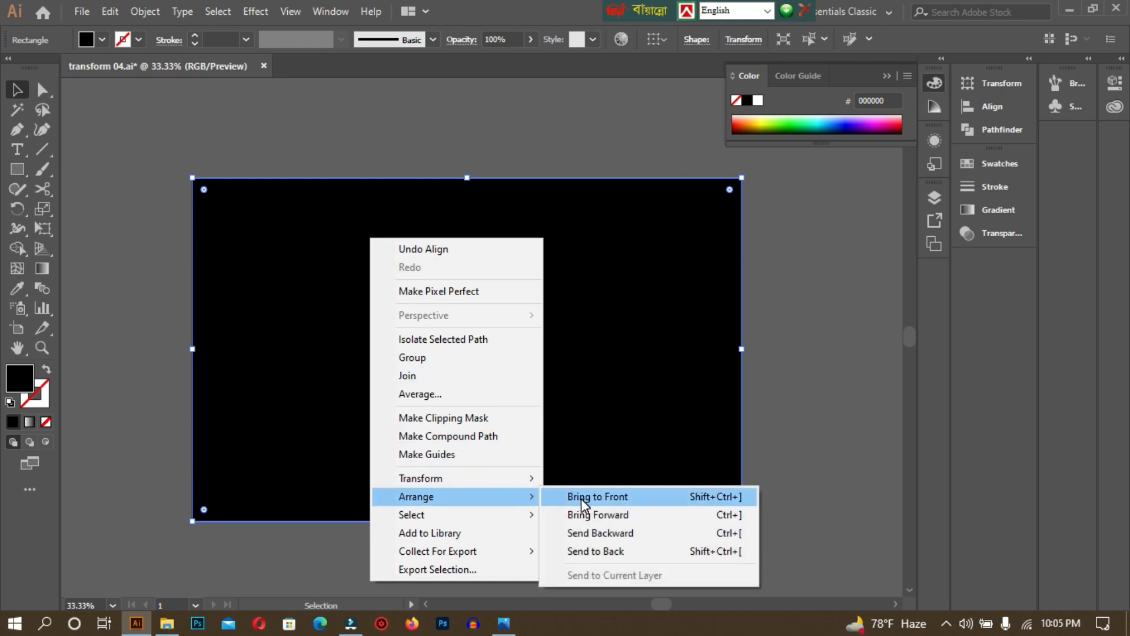
{"action": "left_click", "coordinate": [618, 552]}
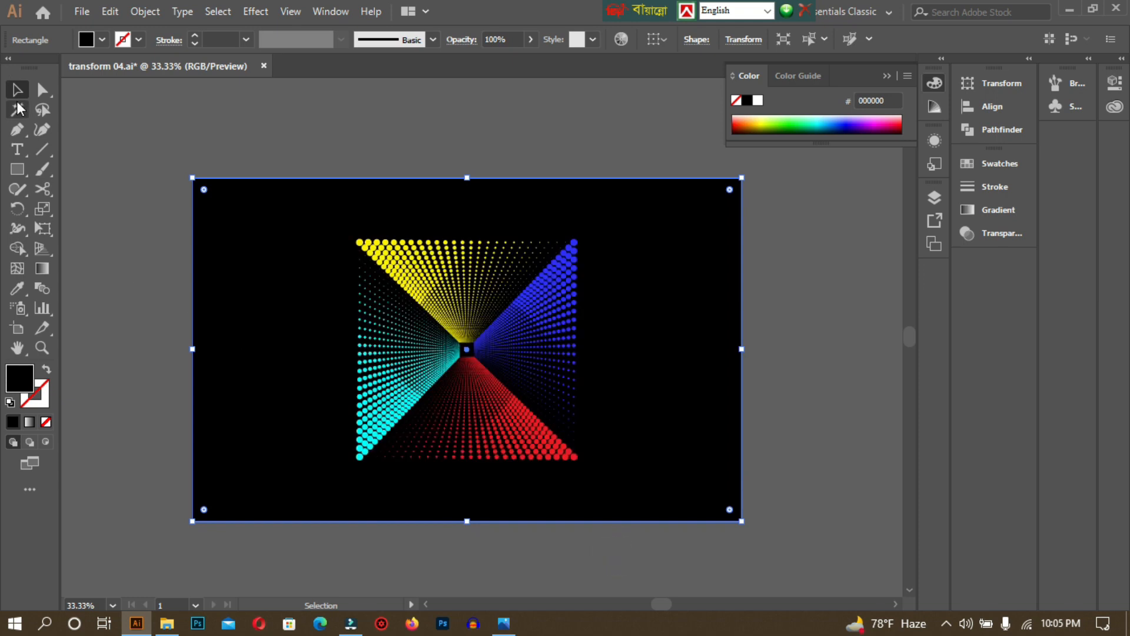
{"action": "left_click", "coordinate": [219, 134]}
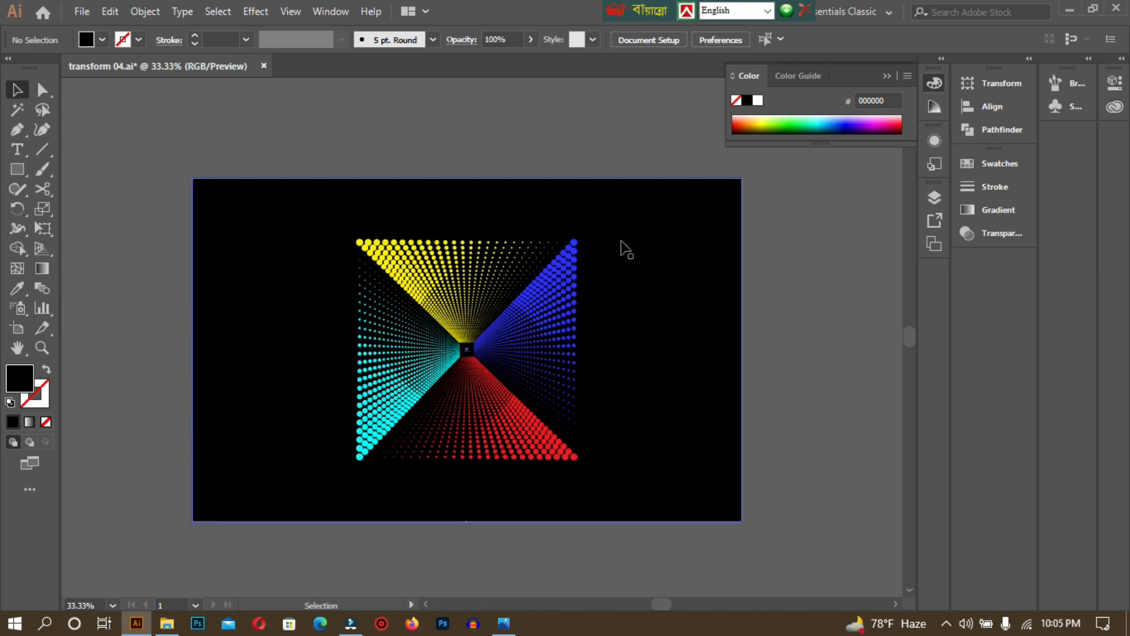
Select the black background rectangle again, reaching inside the group.
{"action": "left_click", "coordinate": [688, 233]}
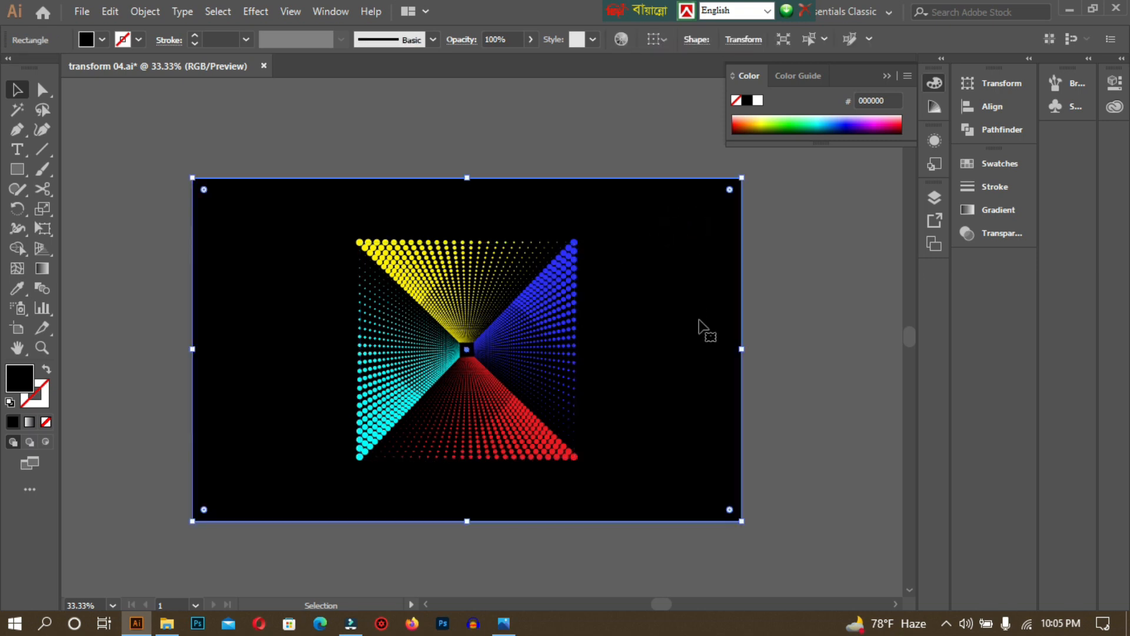
{"action": "key", "text": "ctrl+shift+a"}
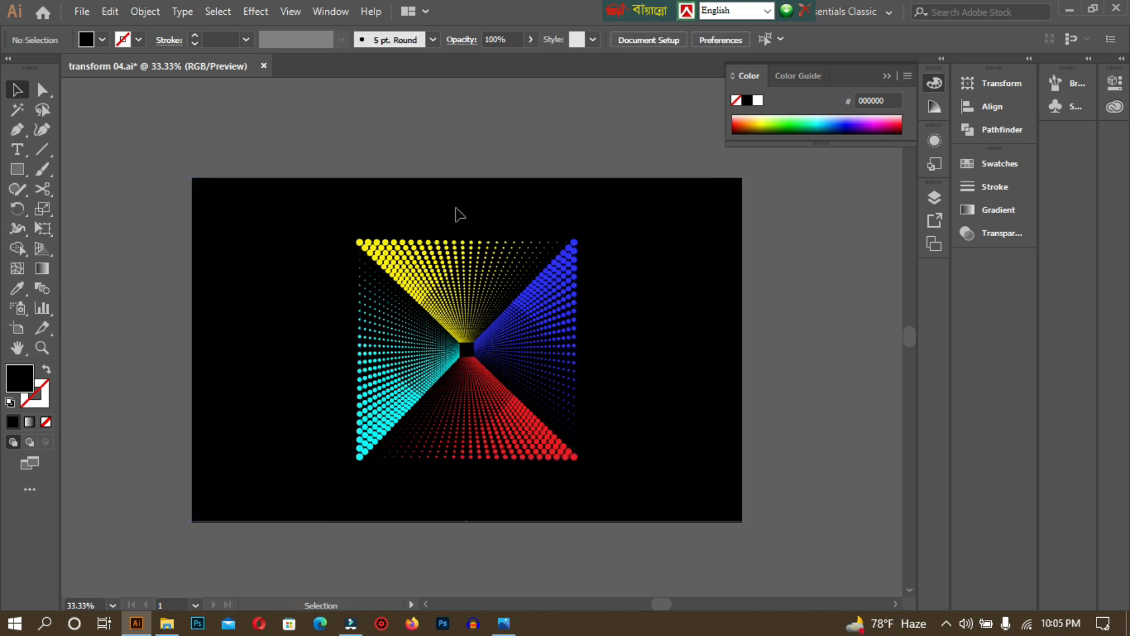
{"action": "left_click", "coordinate": [383, 222]}
{"action": "key", "text": "ctrl+alt"}
{"action": "left_click", "coordinate": [312, 215]}
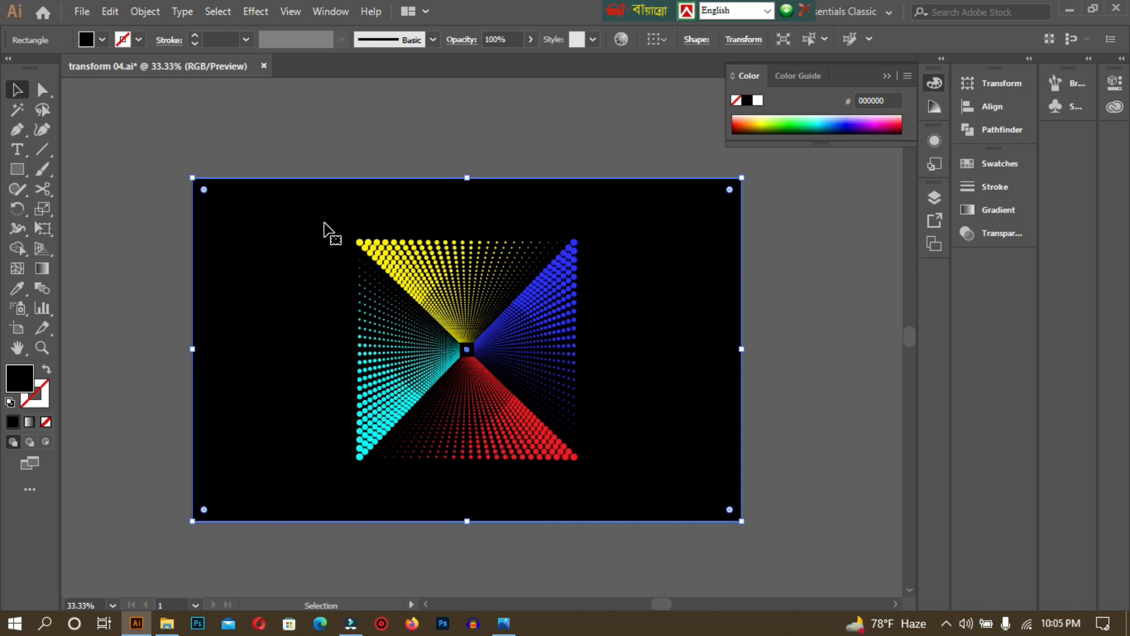
Lock the black background with Ctrl+2 and enlarge the dotted tunnel proportionally from its centre.
{"action": "key", "text": "ctrl+2"}
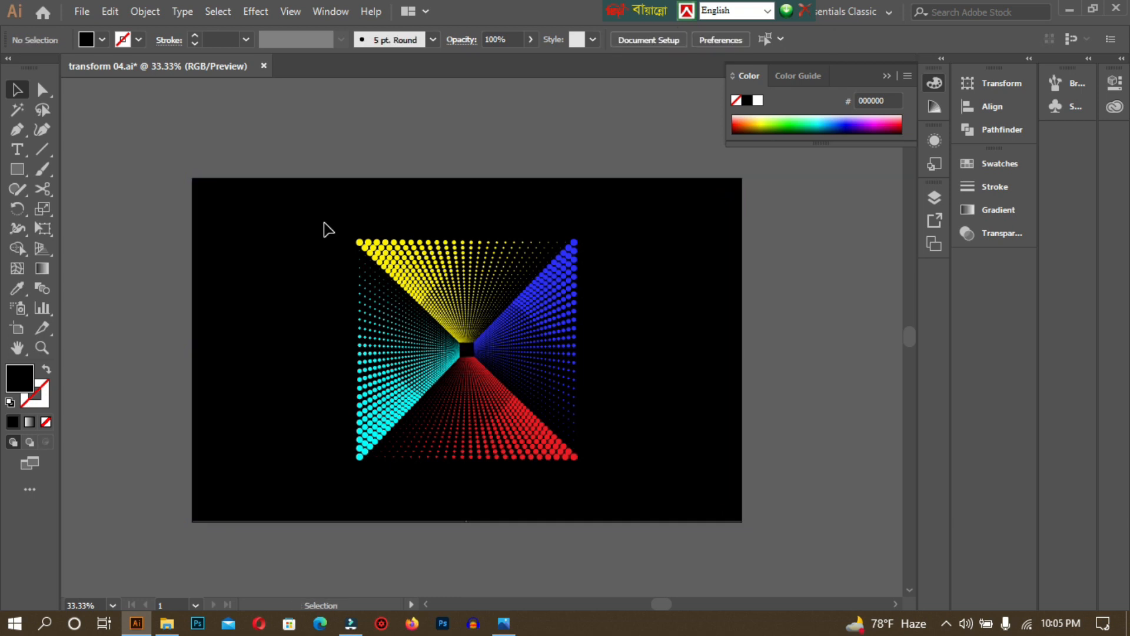
{"action": "left_click", "coordinate": [436, 261]}
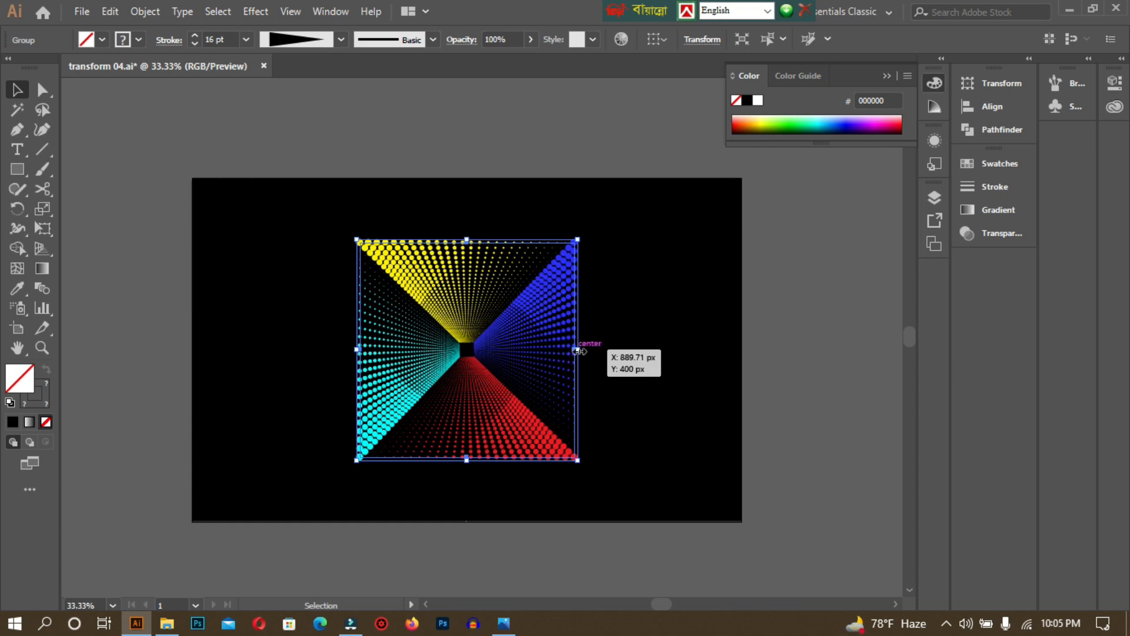
{"action": "left_click_drag", "start_coordinate": [575, 349], "coordinate": [636, 355]}
{"action": "left_click", "coordinate": [633, 356]}
Stretch the tunnel sideways to the artboard's right and left edges.
{"action": "mouse_move", "coordinate": [634, 347]}
{"action": "left_mouse_down"}
{"action": "mouse_move", "coordinate": [751, 346]}
{"action": "mouse_move", "coordinate": [740, 349]}
{"action": "left_mouse_up"}
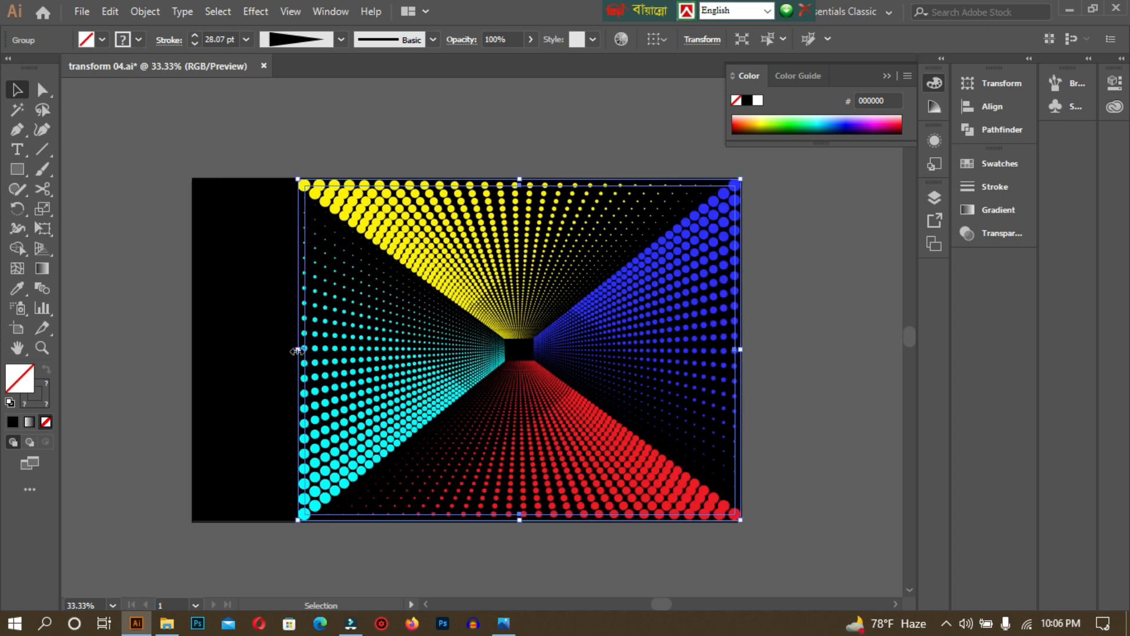
{"action": "left_click_drag", "start_coordinate": [298, 349], "coordinate": [192, 349]}
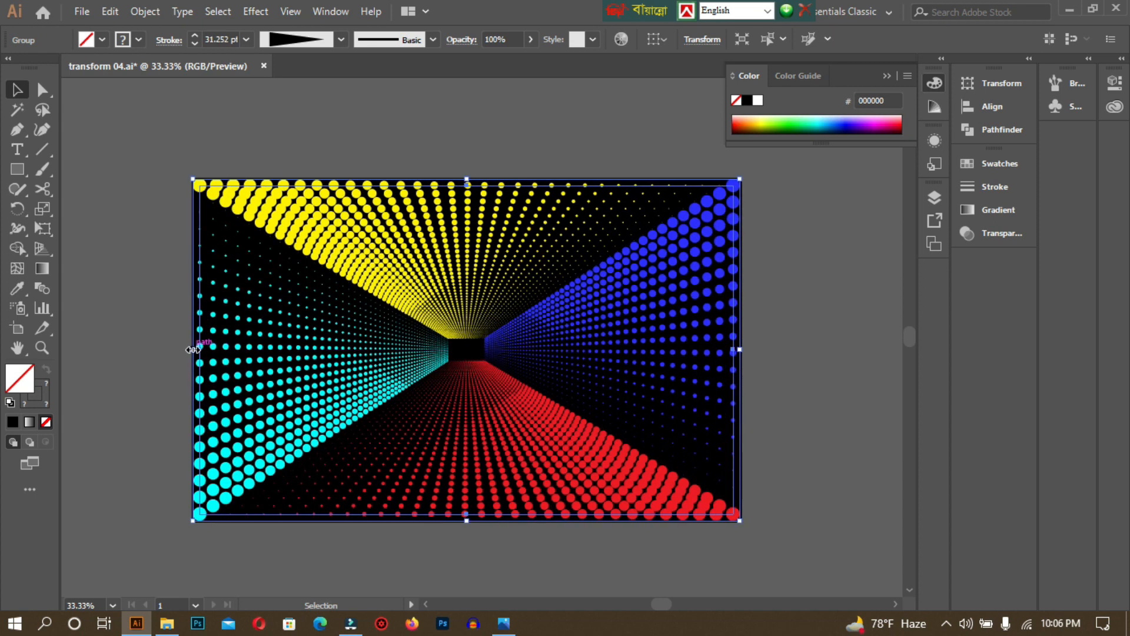
{"action": "left_click", "coordinate": [411, 122]}
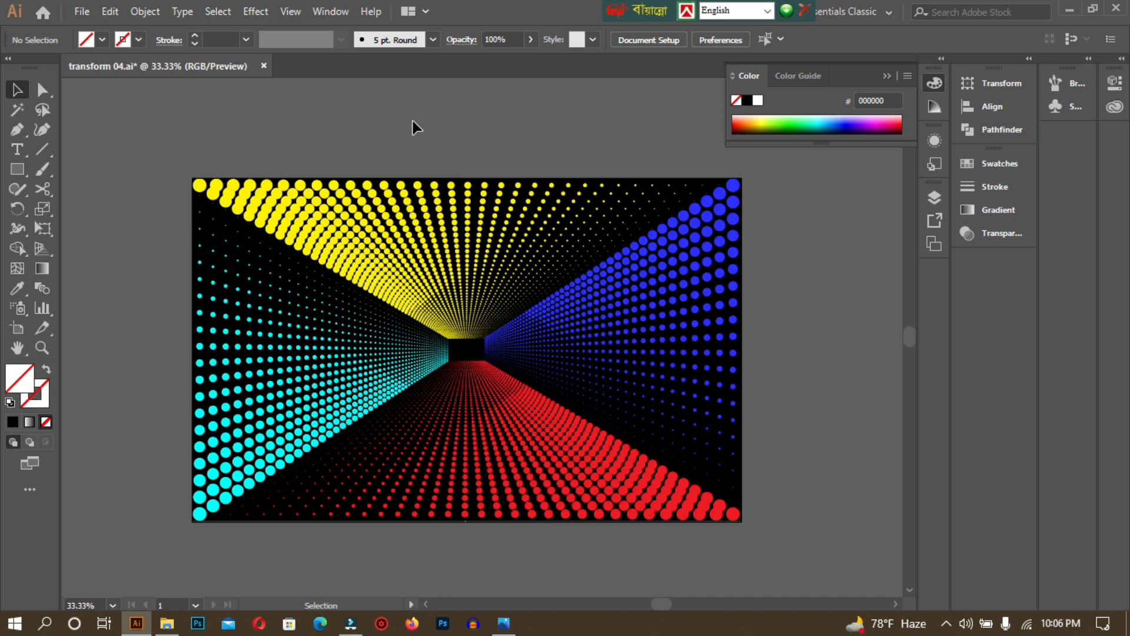